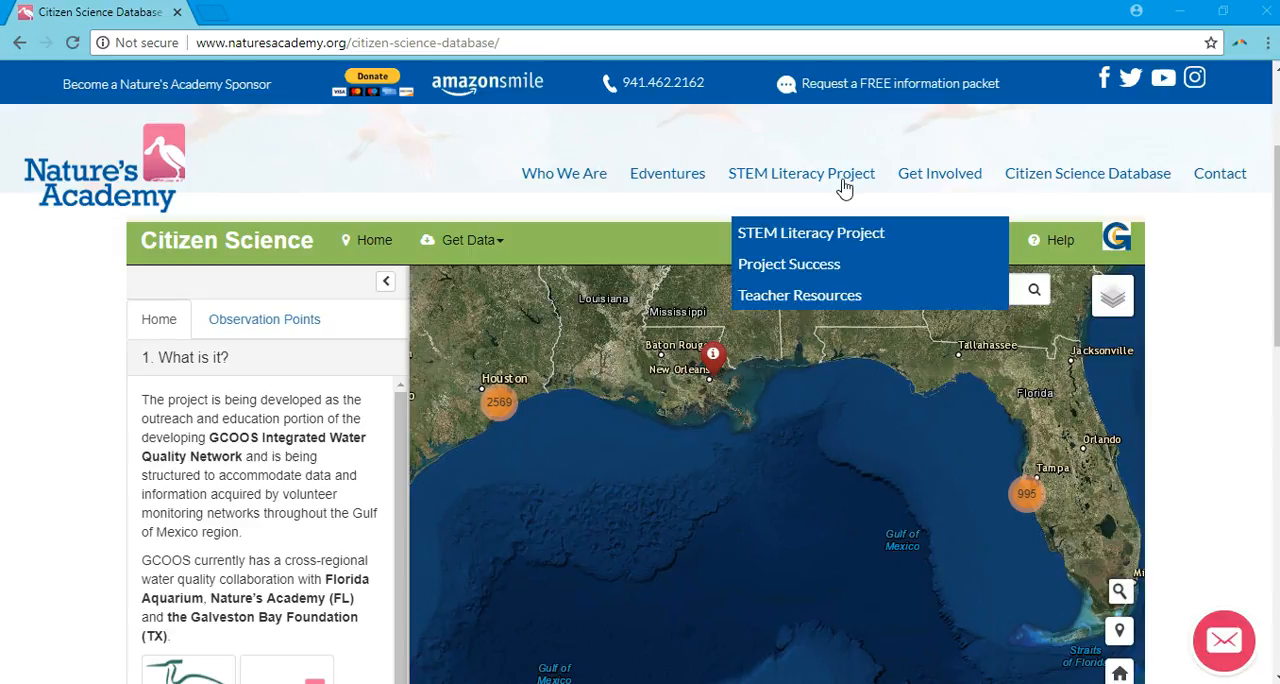
Open the Nature's Academy dataset page of the Citizen Science database.
mouse_move(1040, 179)
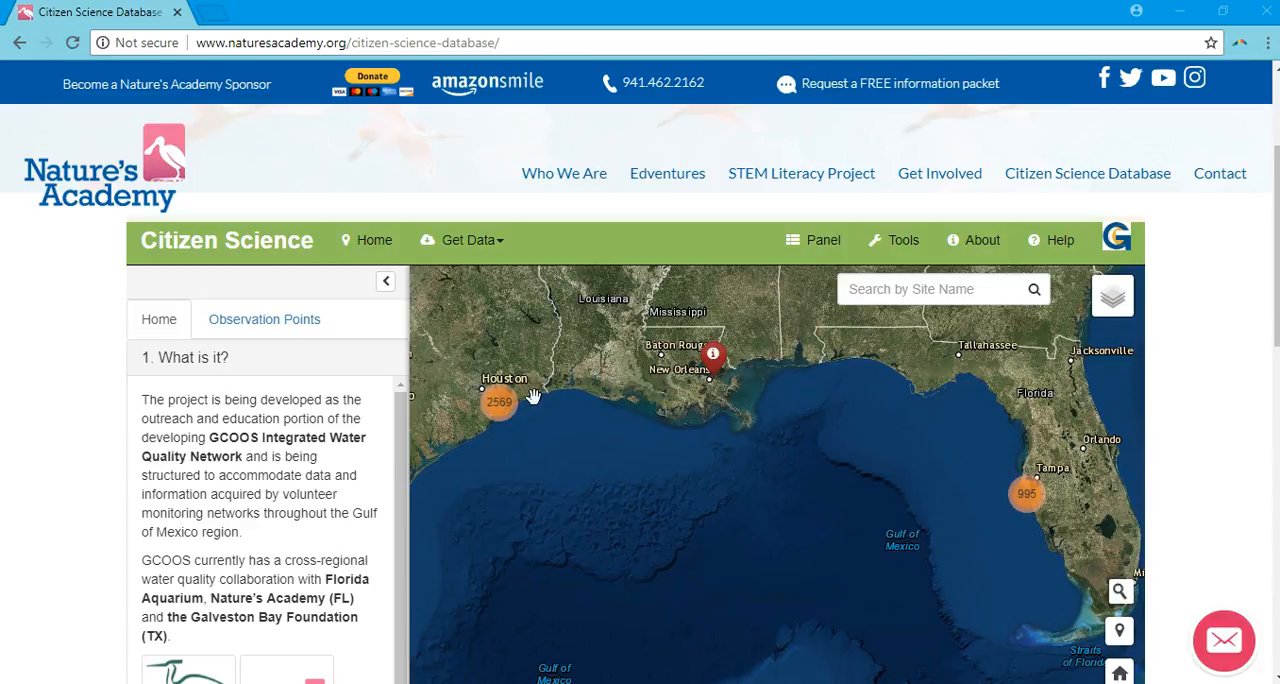
left_click(488, 254)
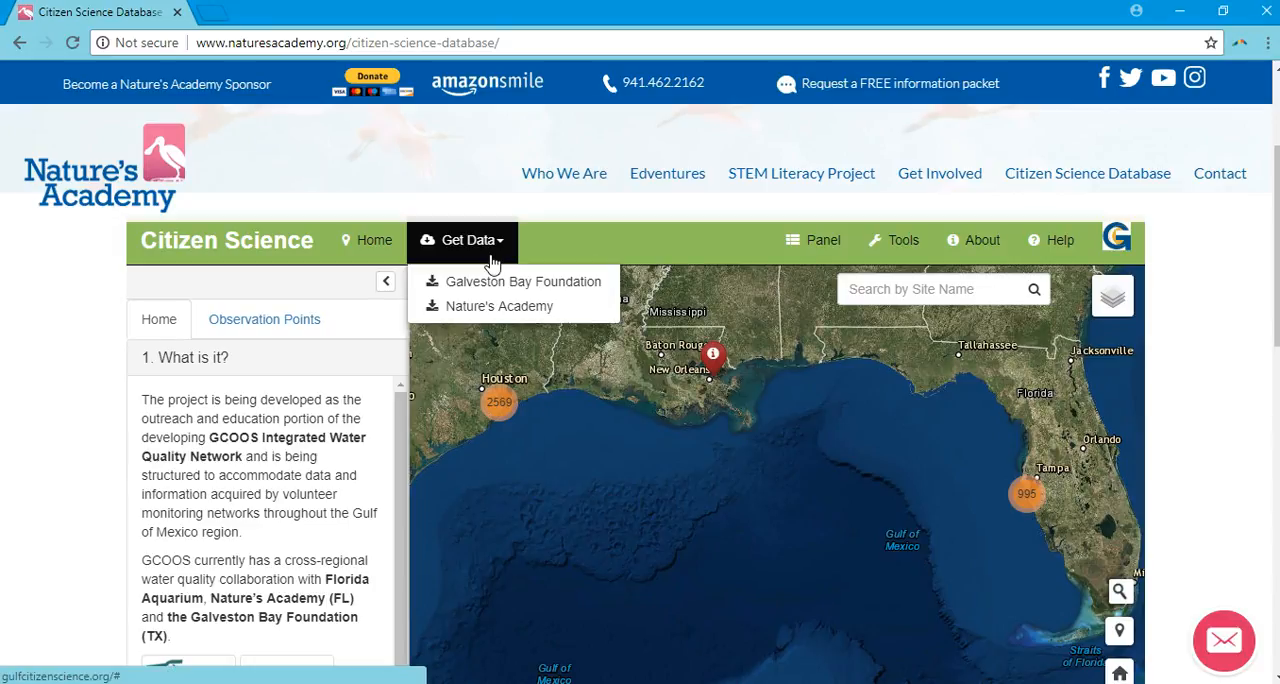
left_click(512, 310)
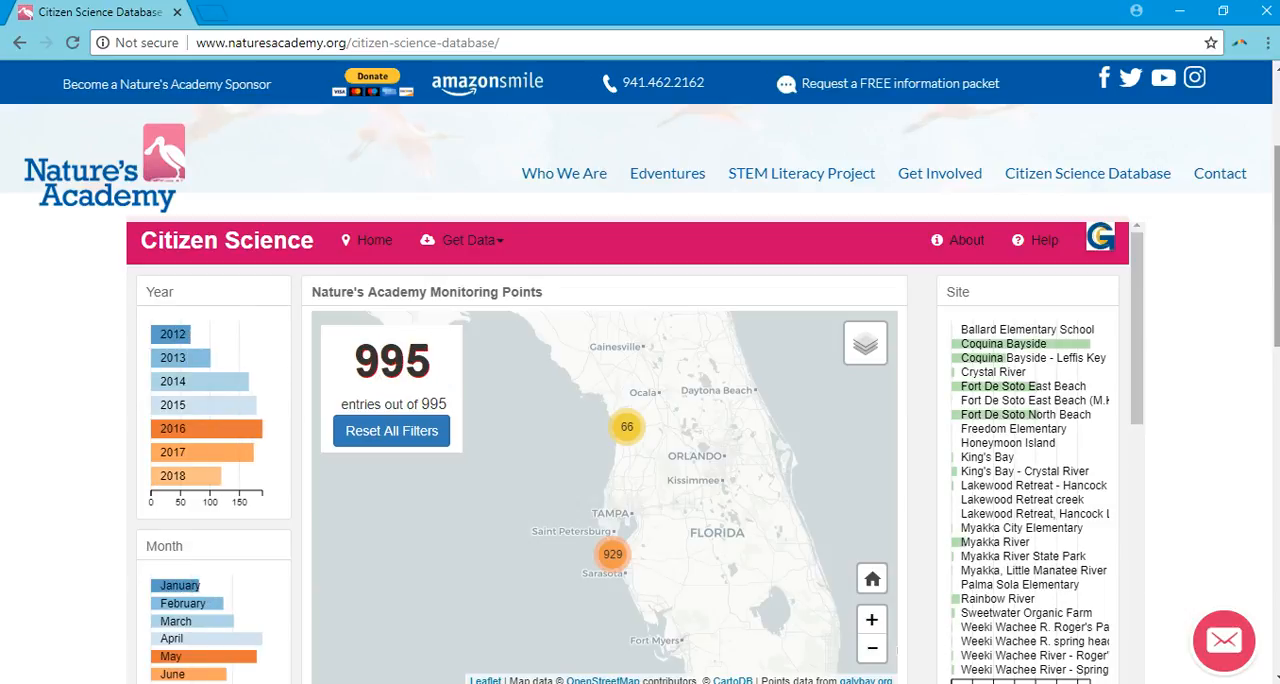
Filter the monitoring points to the sites Fort De Soto East Beach and Fort De Soto North Beach.
scroll(1203, 335, "down", 1)
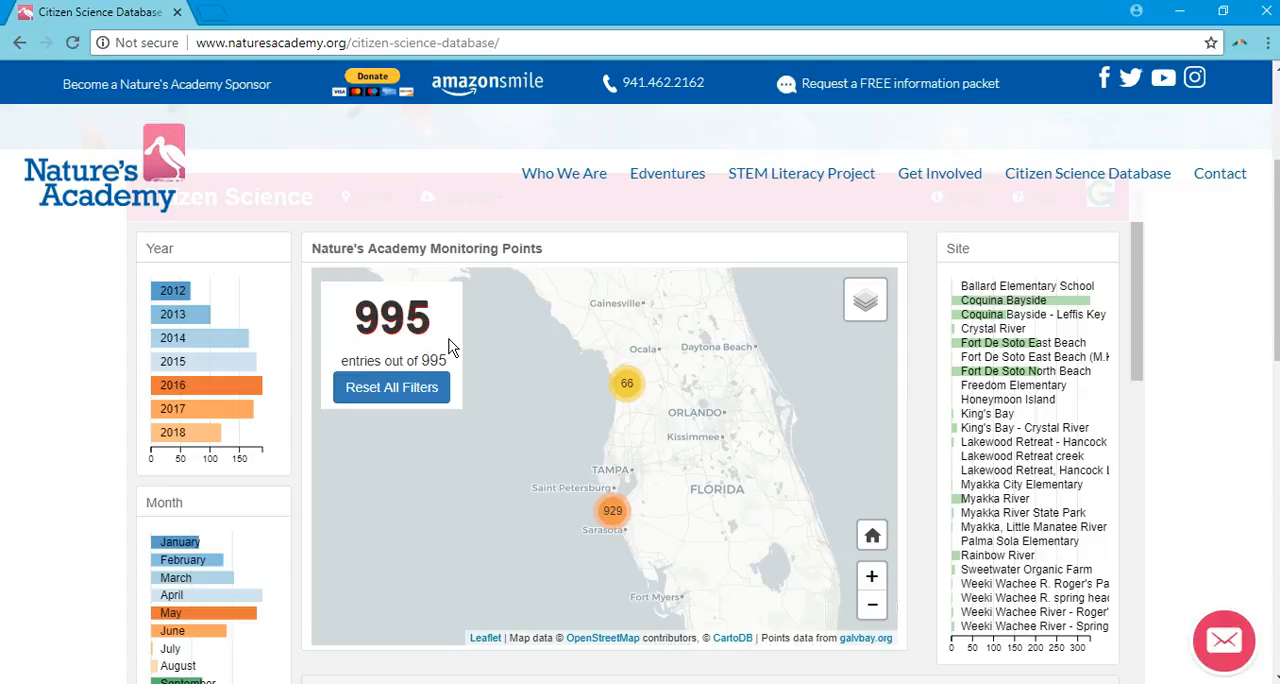
left_click(871, 580)
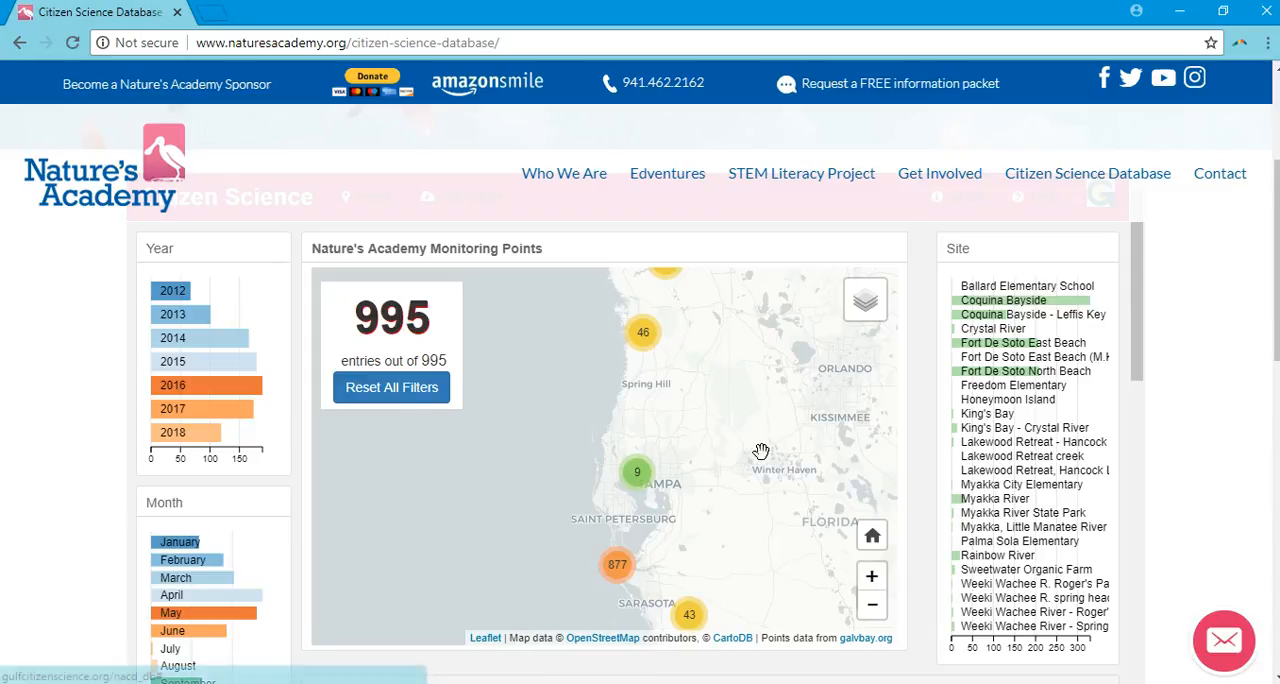
left_click_drag(757, 517, 737, 600)
left_click_drag(735, 547, 734, 514)
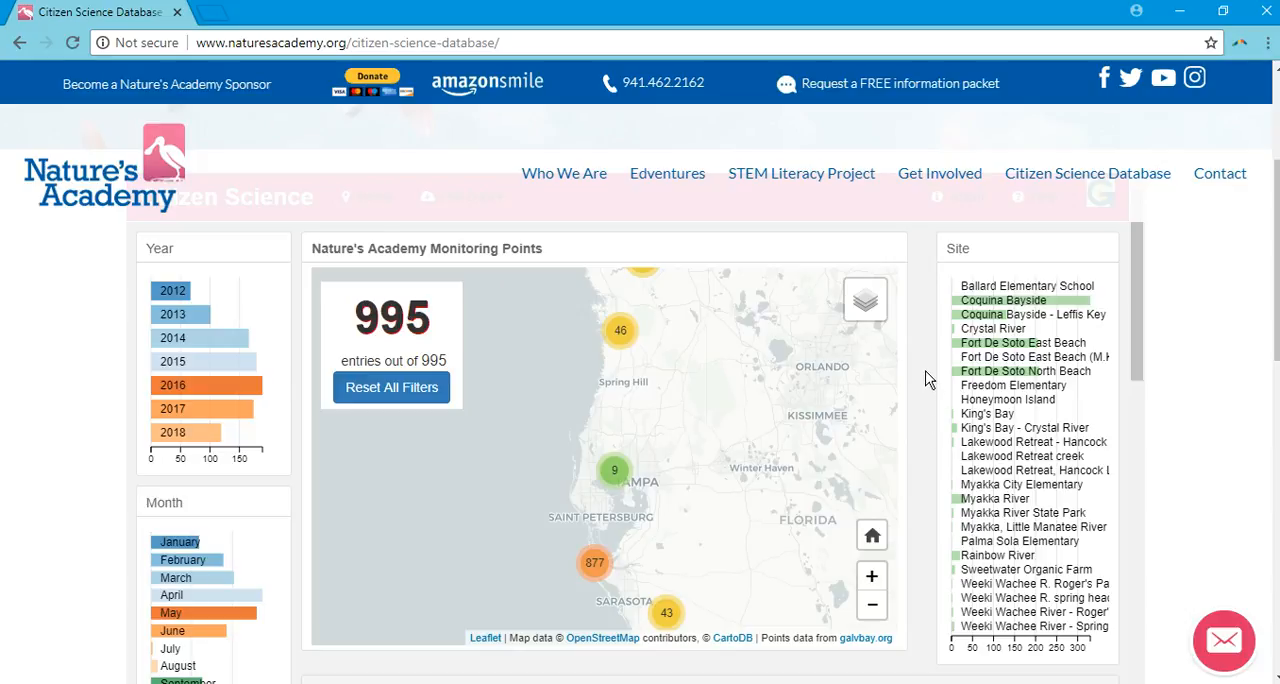
left_click(962, 347)
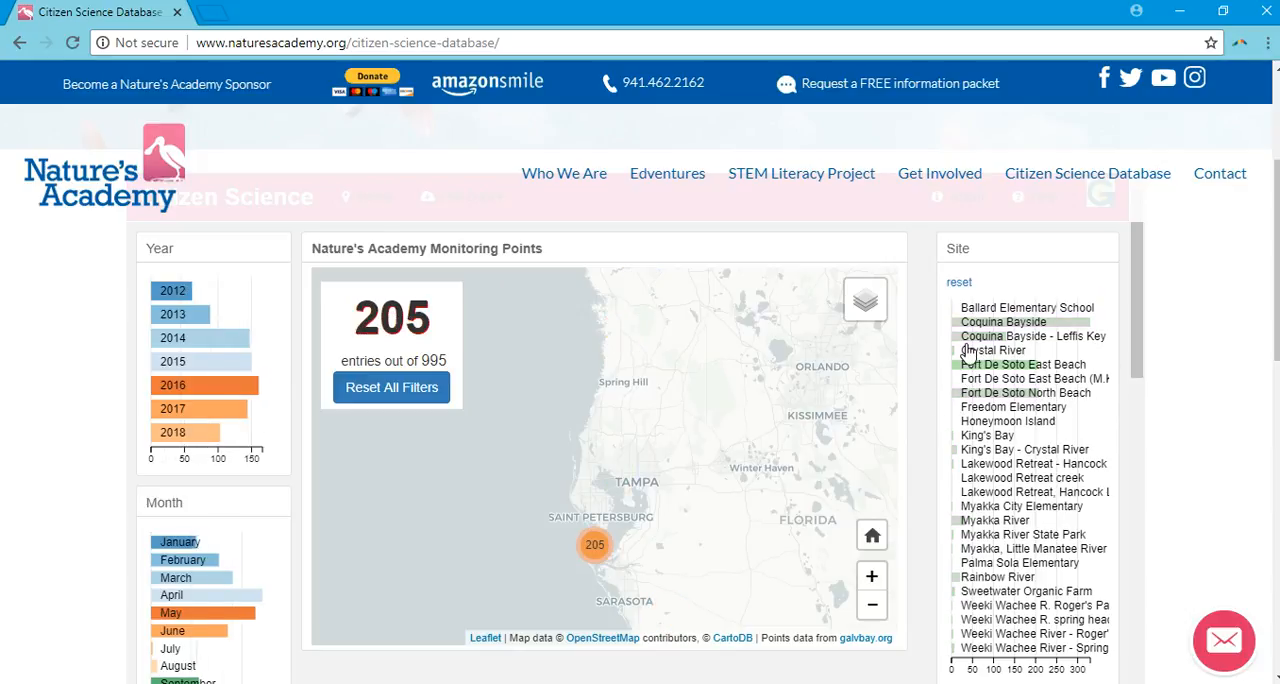
left_click(987, 395)
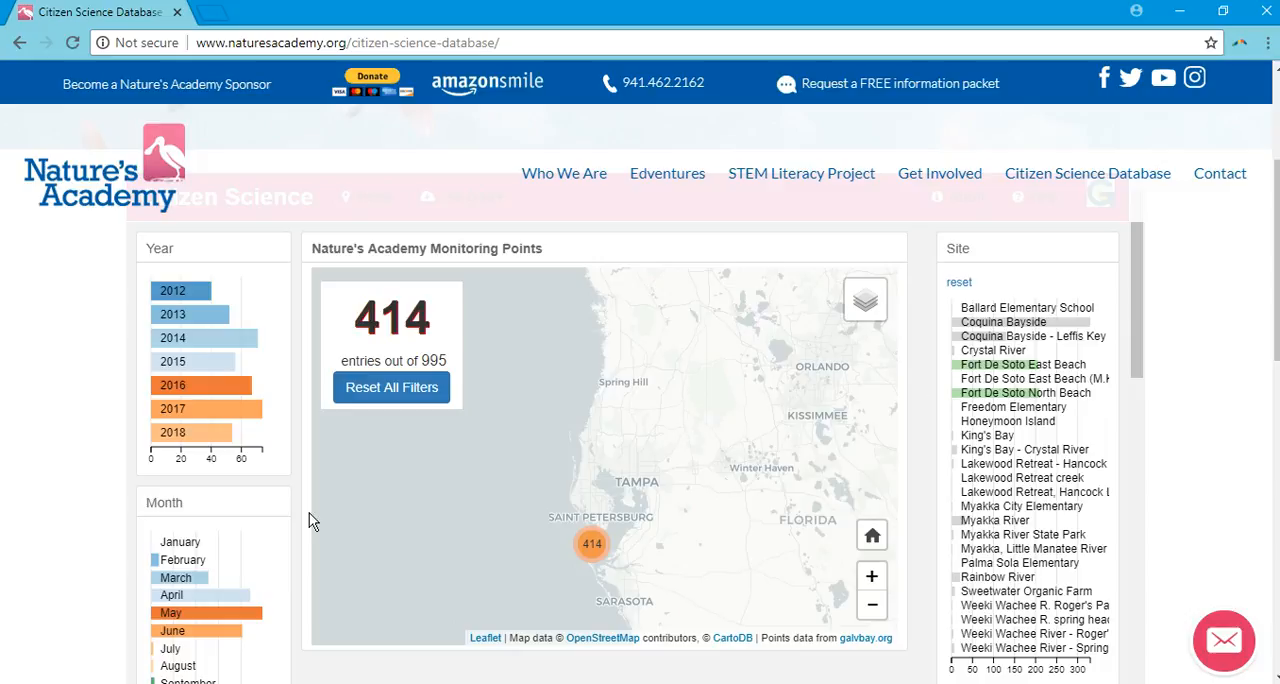
Restrict the entries to the years 2015, 2016 and 2017.
mouse_move(218, 433)
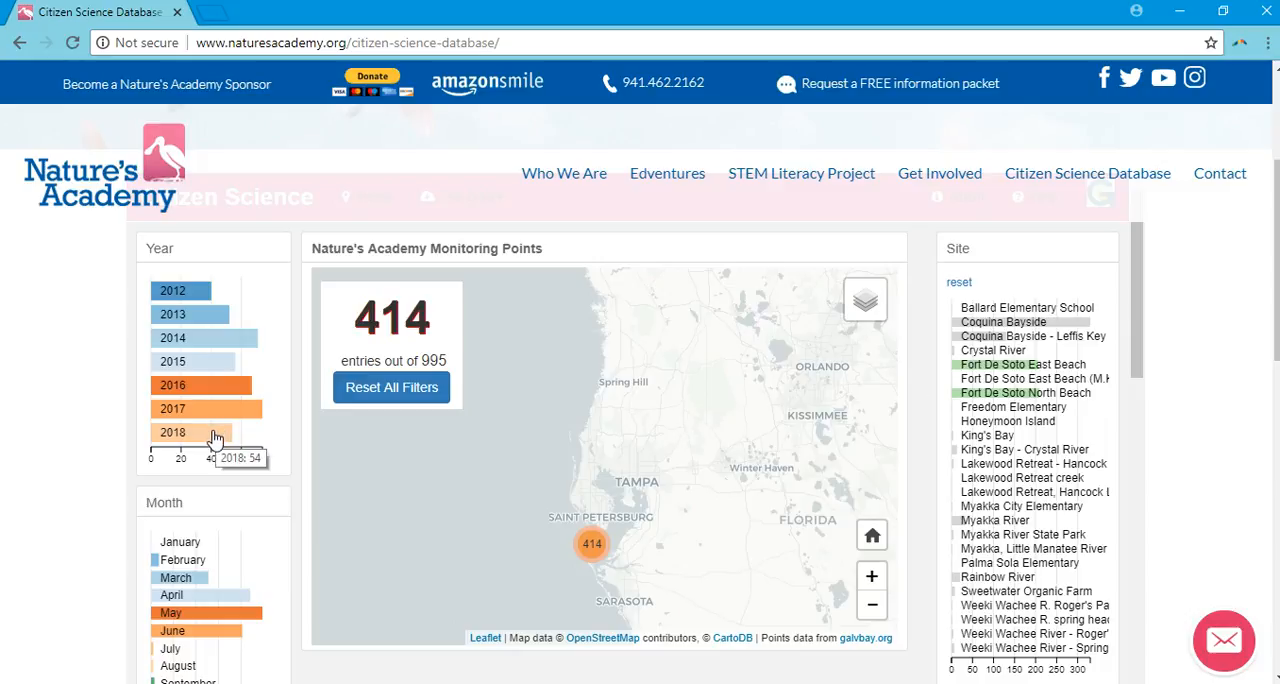
mouse_move(206, 366)
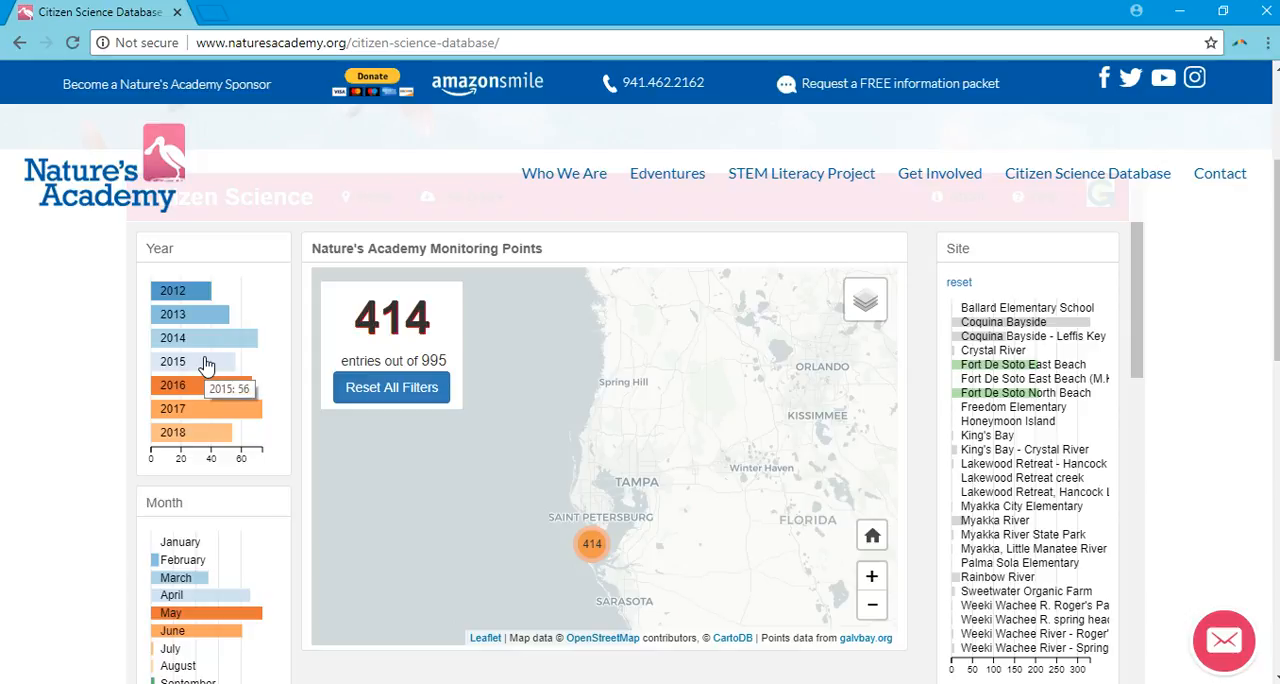
left_click(206, 364)
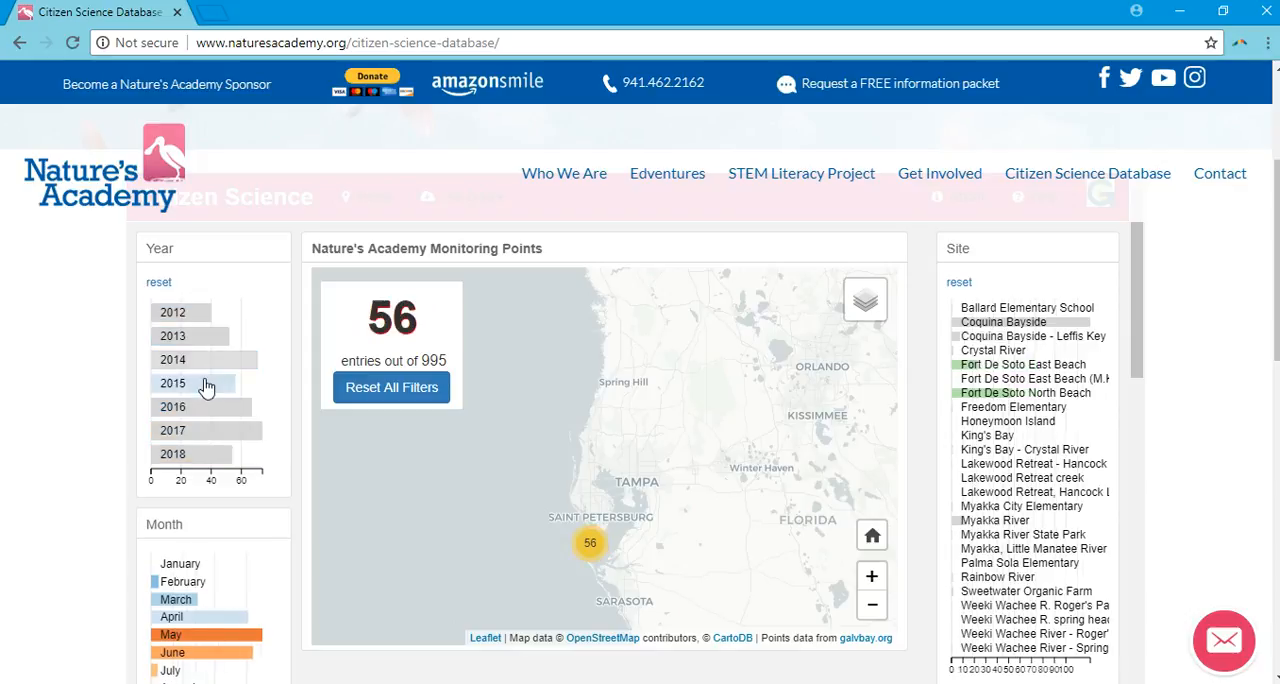
left_click(205, 410)
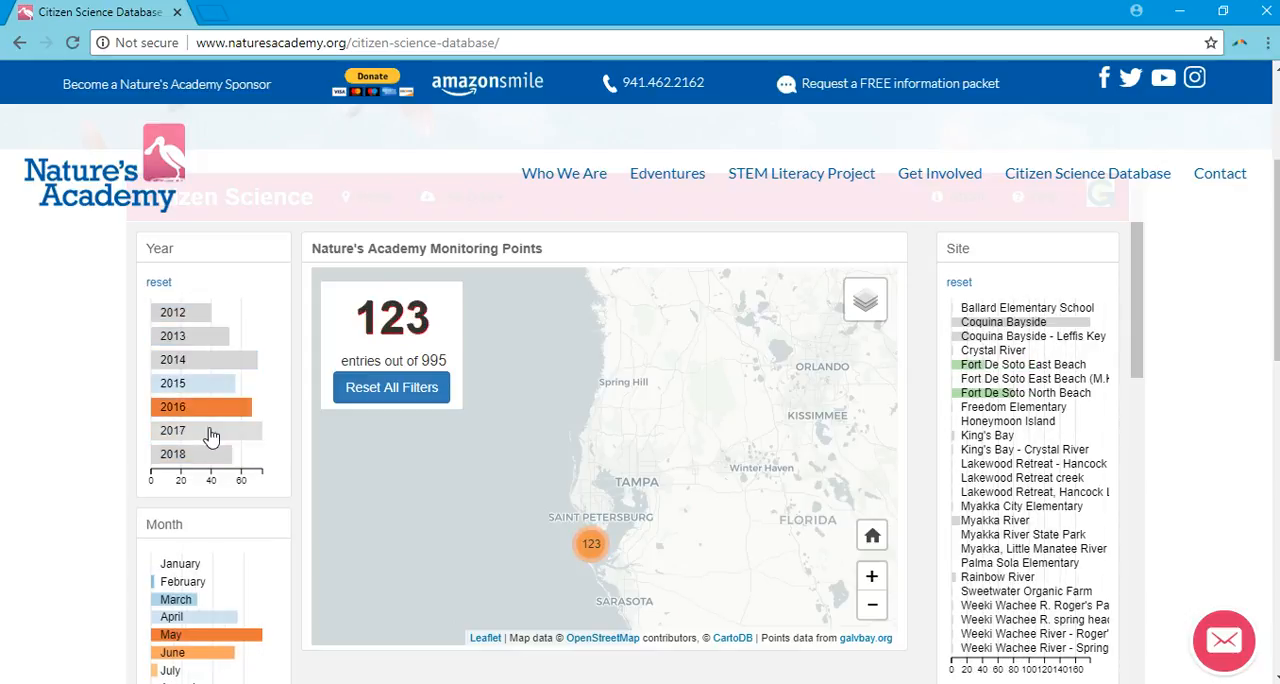
left_click(211, 433)
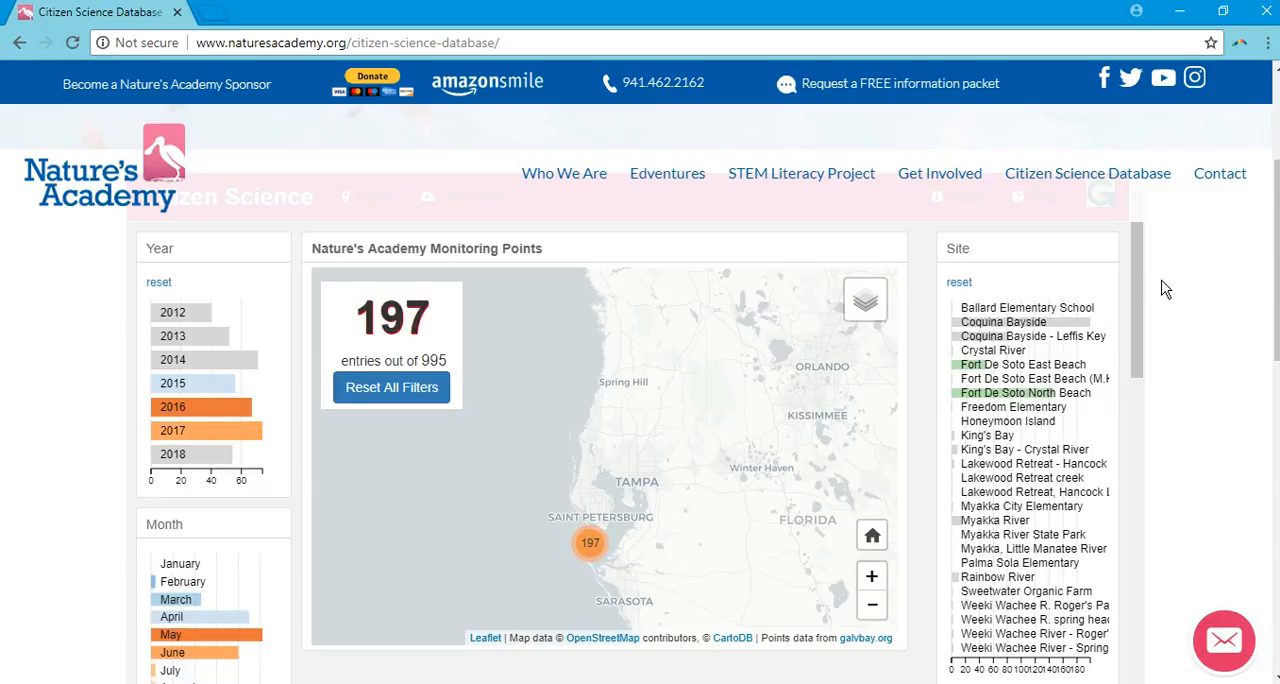
Hide the Site, Dissolved Oxygen (ppm), pH and Salinity (ppt) columns in the data table.
scroll(515, 448, "down", 1)
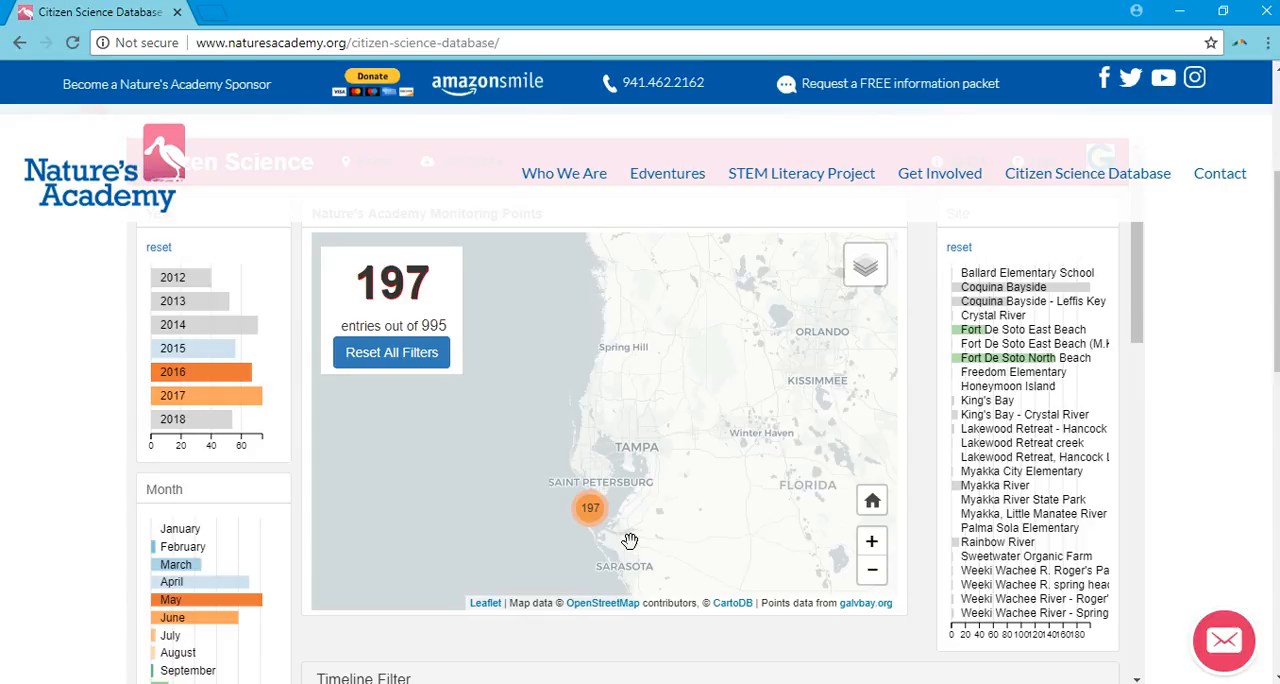
left_click(871, 541)
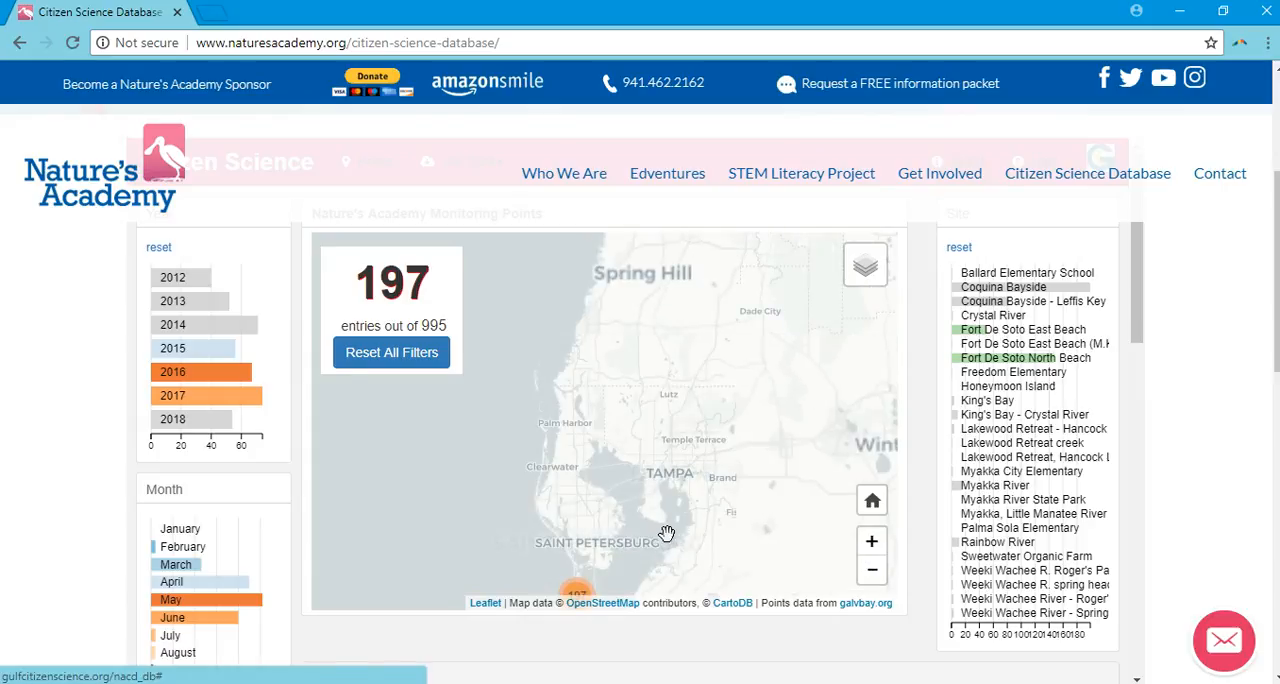
double_click(871, 541)
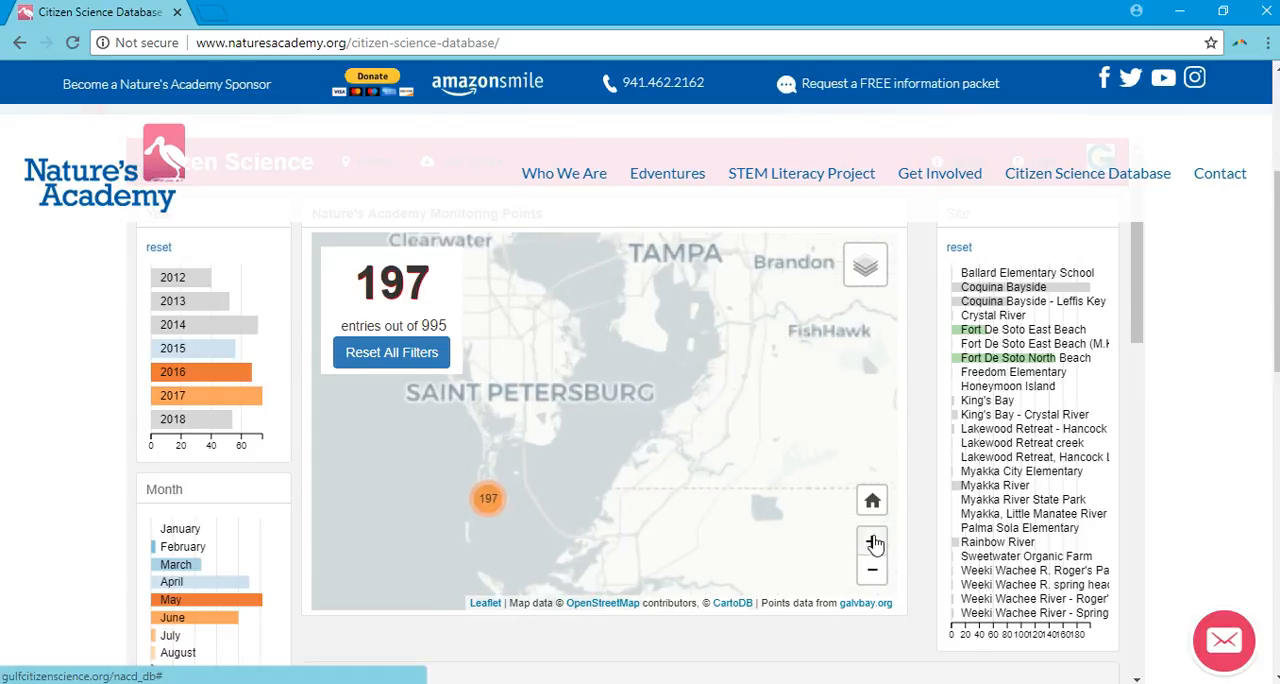
left_click_drag(460, 515, 680, 349)
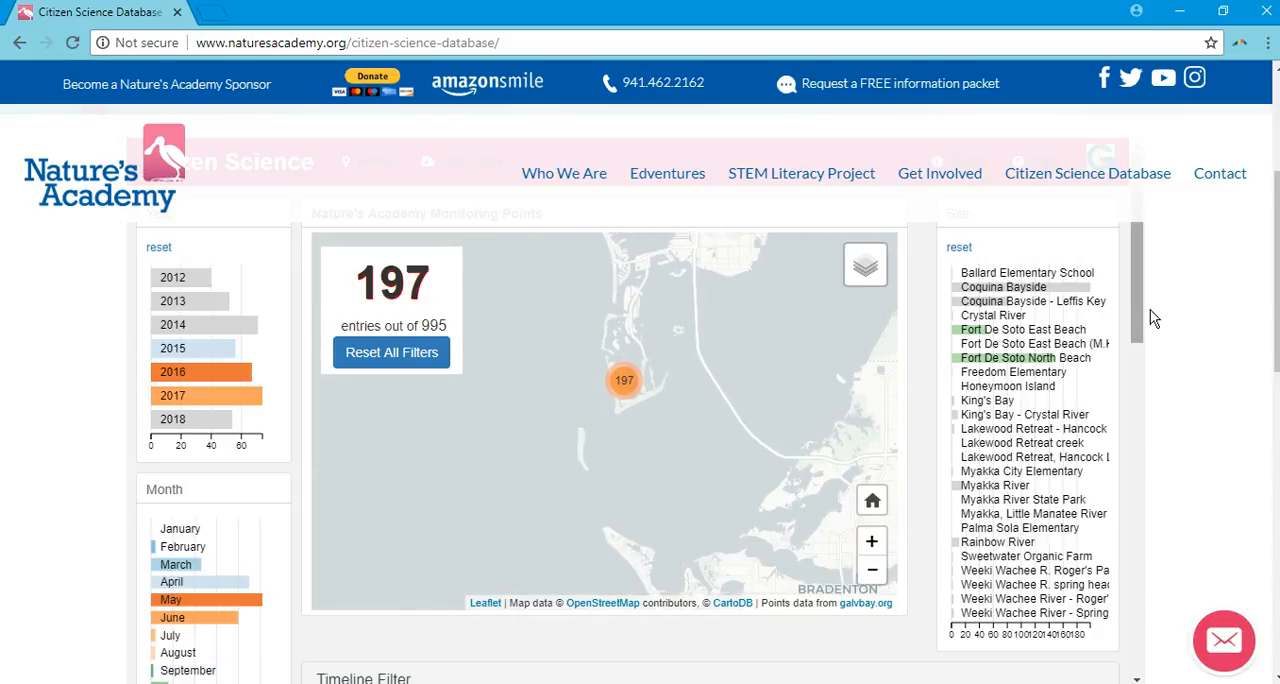
left_click_drag(1146, 318, 1143, 549)
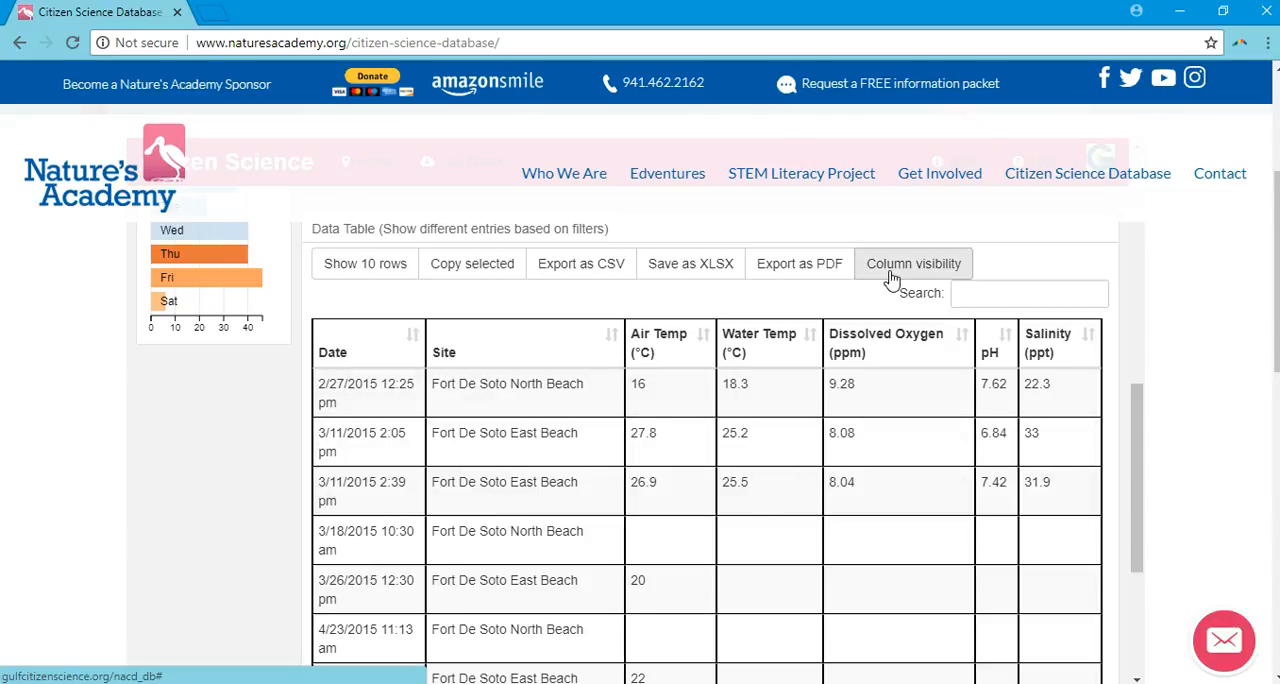
left_click(892, 278)
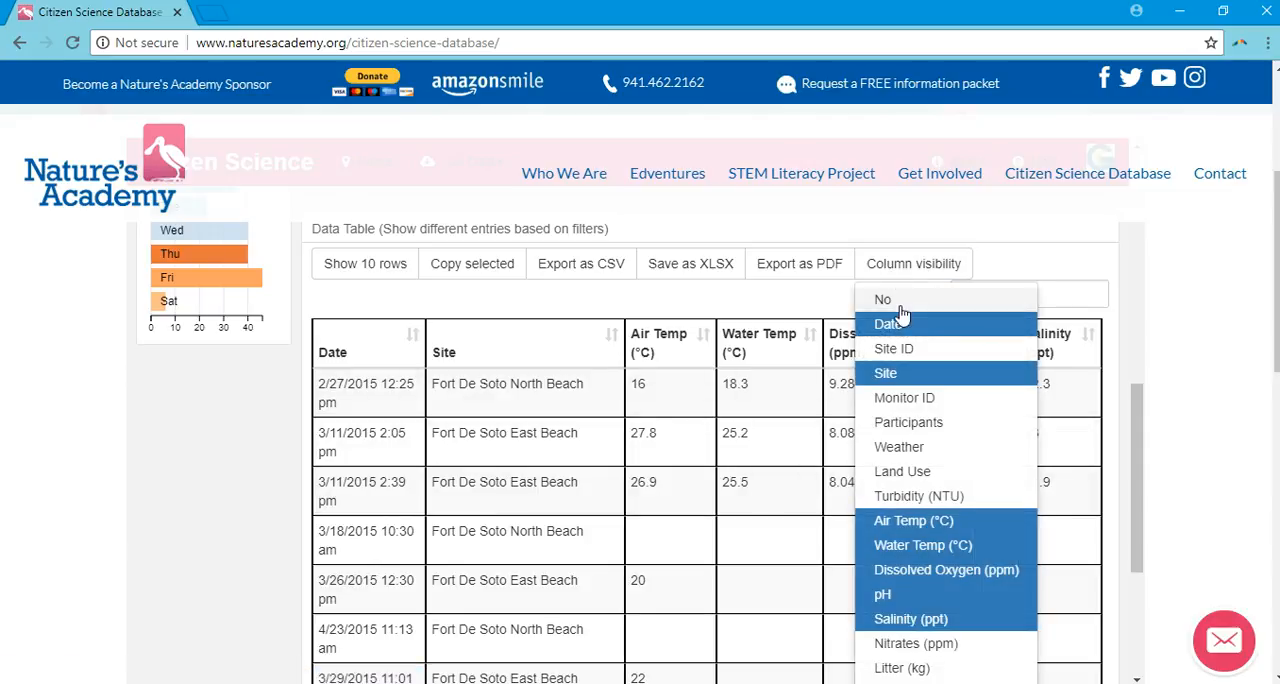
left_click(907, 376)
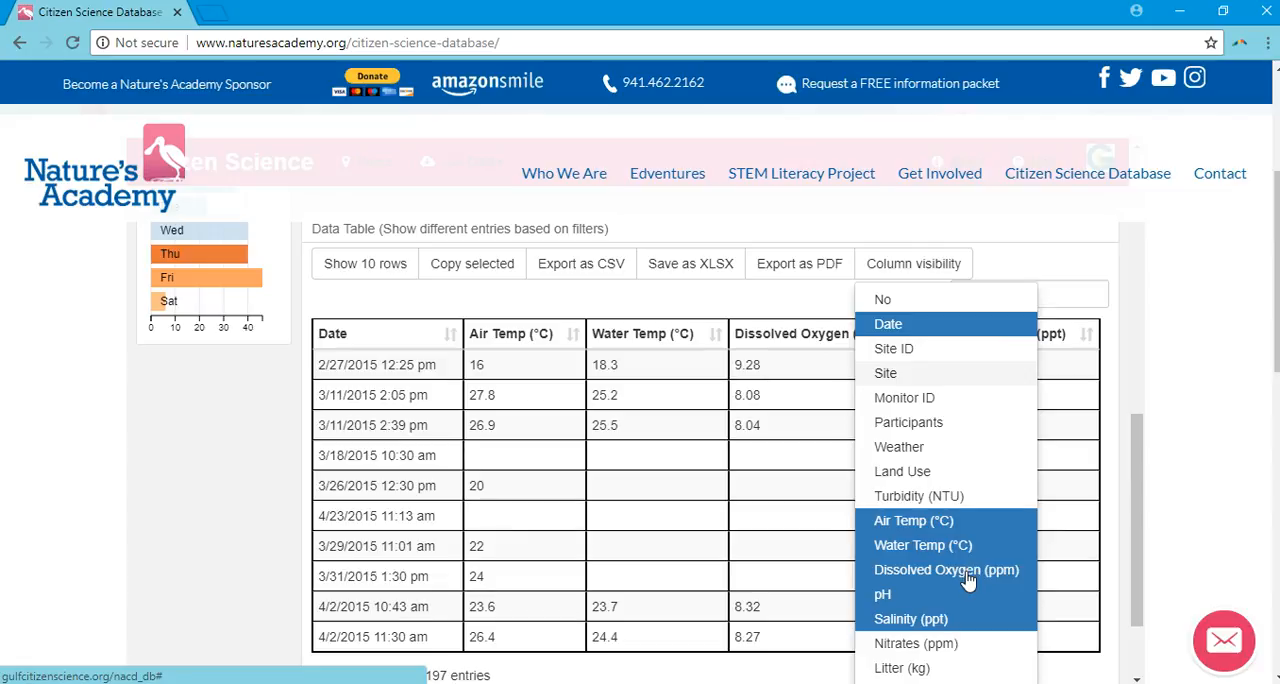
left_click(967, 578)
left_click(900, 600)
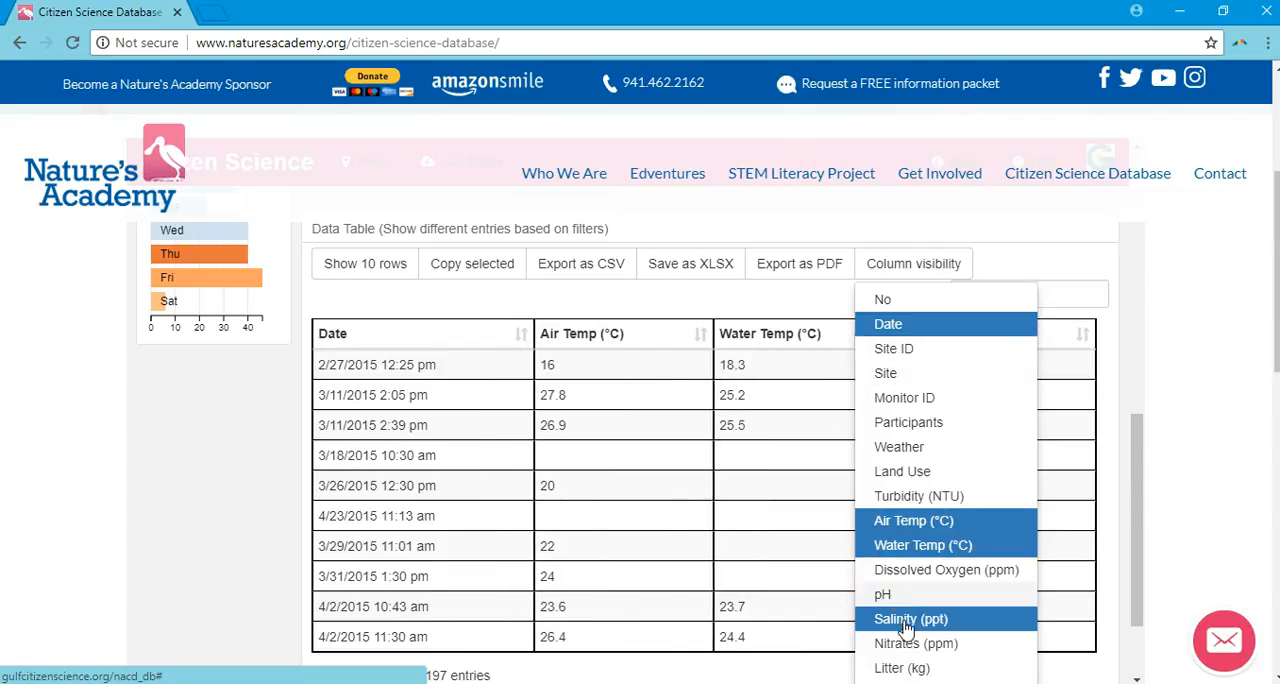
left_click(906, 622)
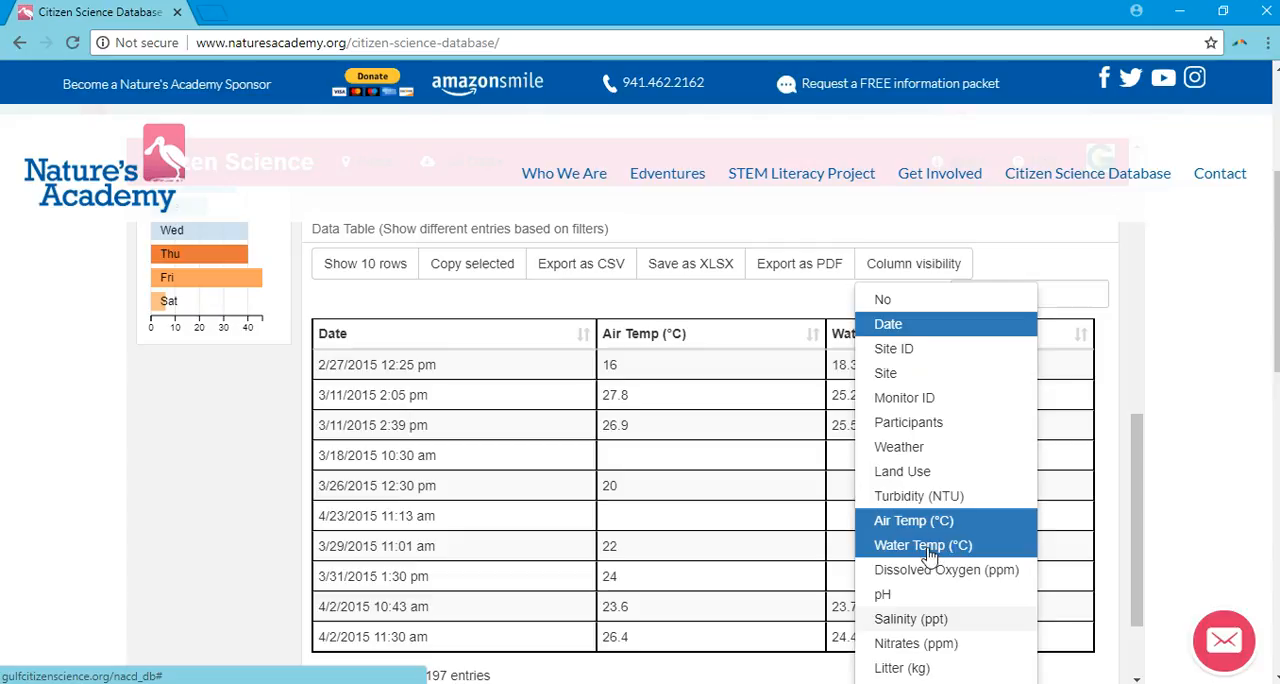
left_click(737, 293)
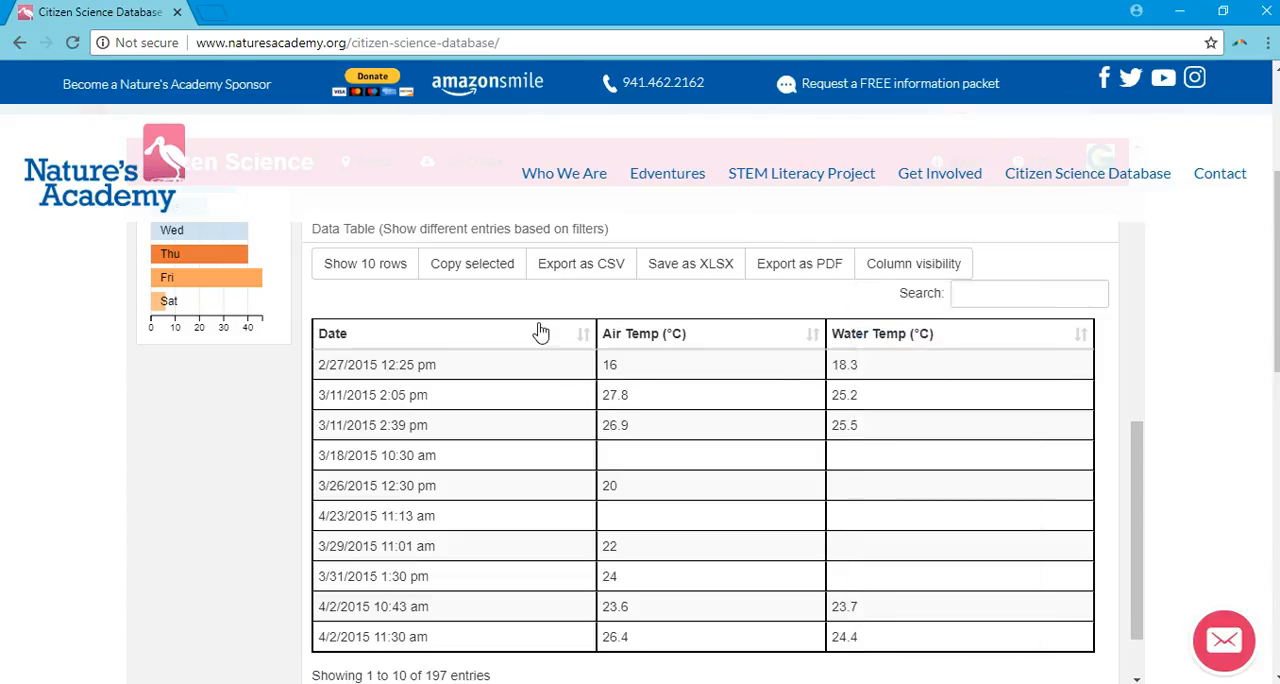
Show all rows of the filtered data table and save it as an XLSX file.
left_click(378, 266)
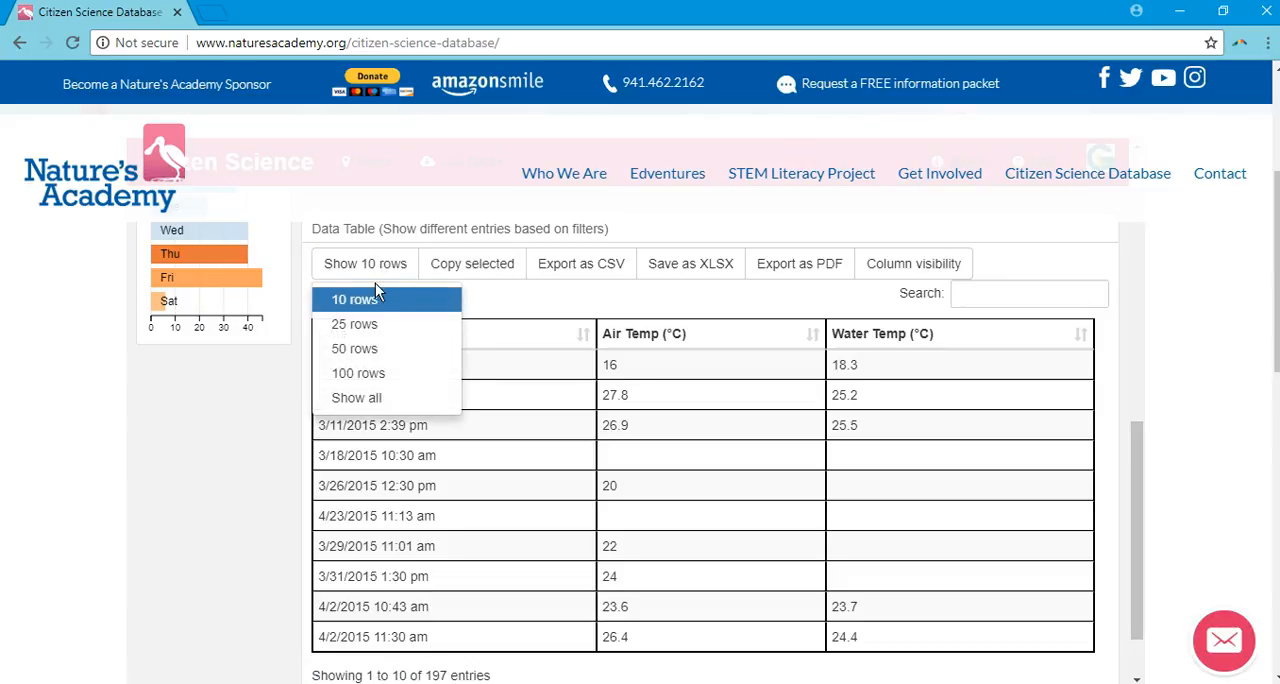
left_click(356, 398)
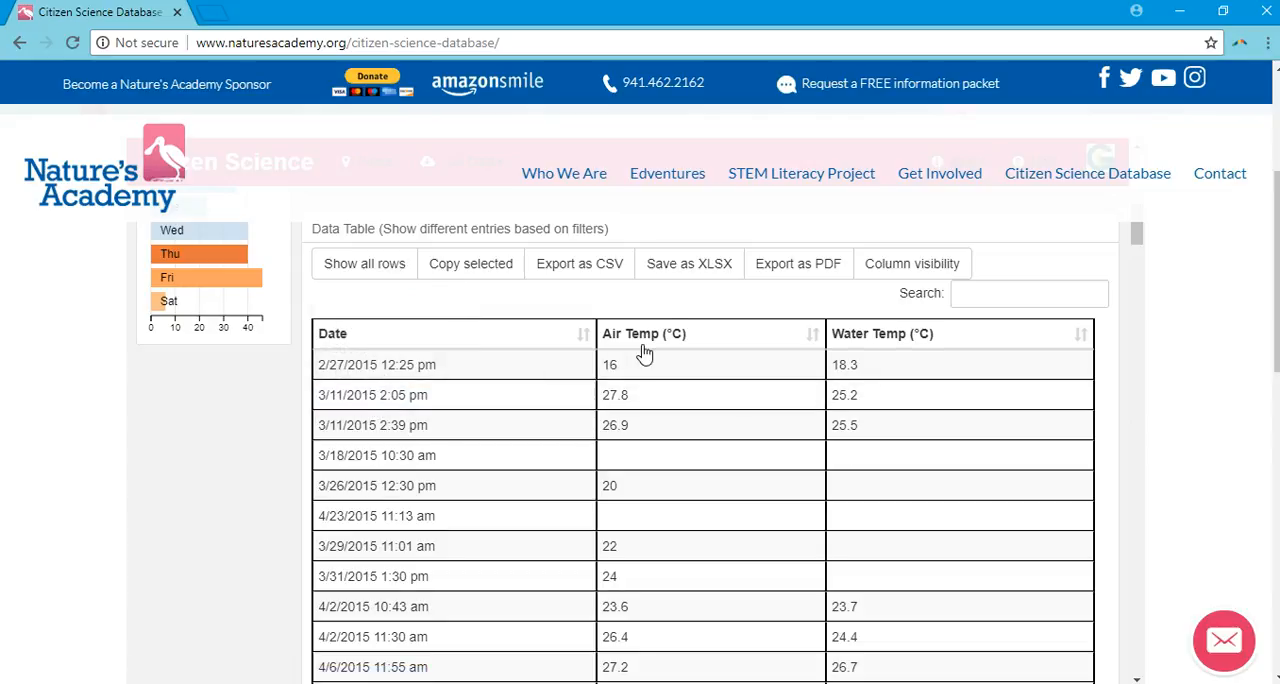
left_click(694, 279)
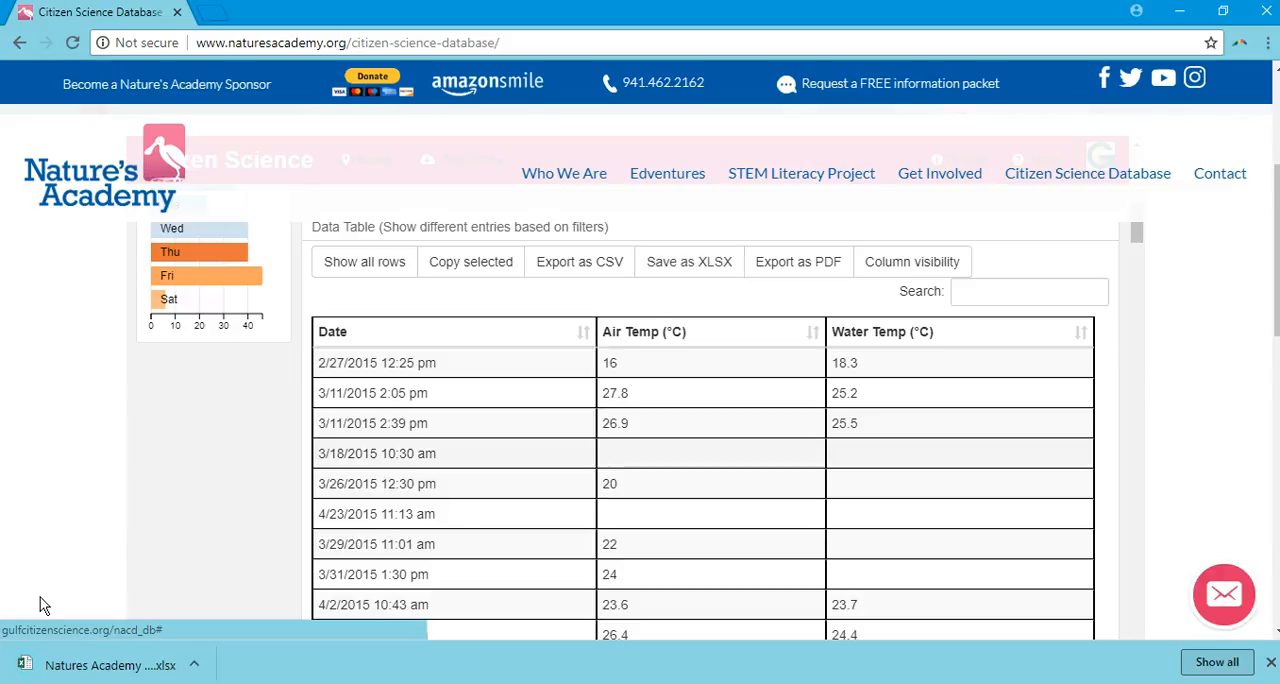
Open the downloaded Natures Academy Data workbook in Excel and enable editing.
left_click(72, 674)
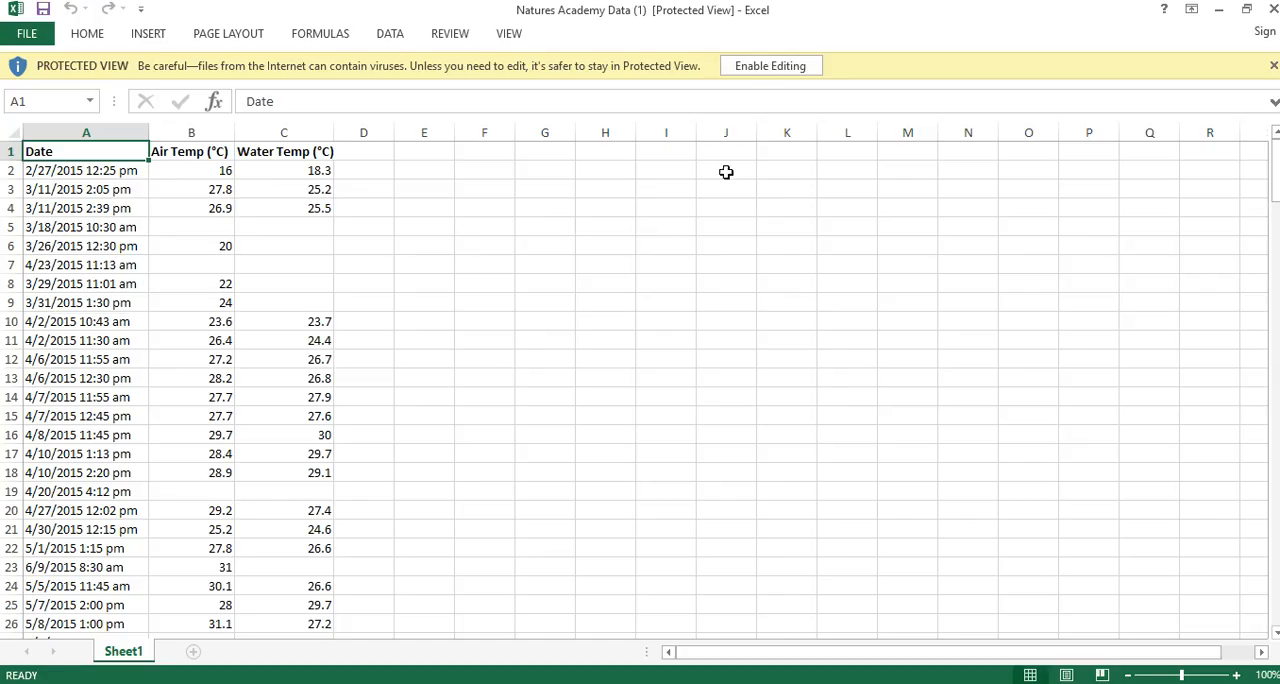
left_click(779, 70)
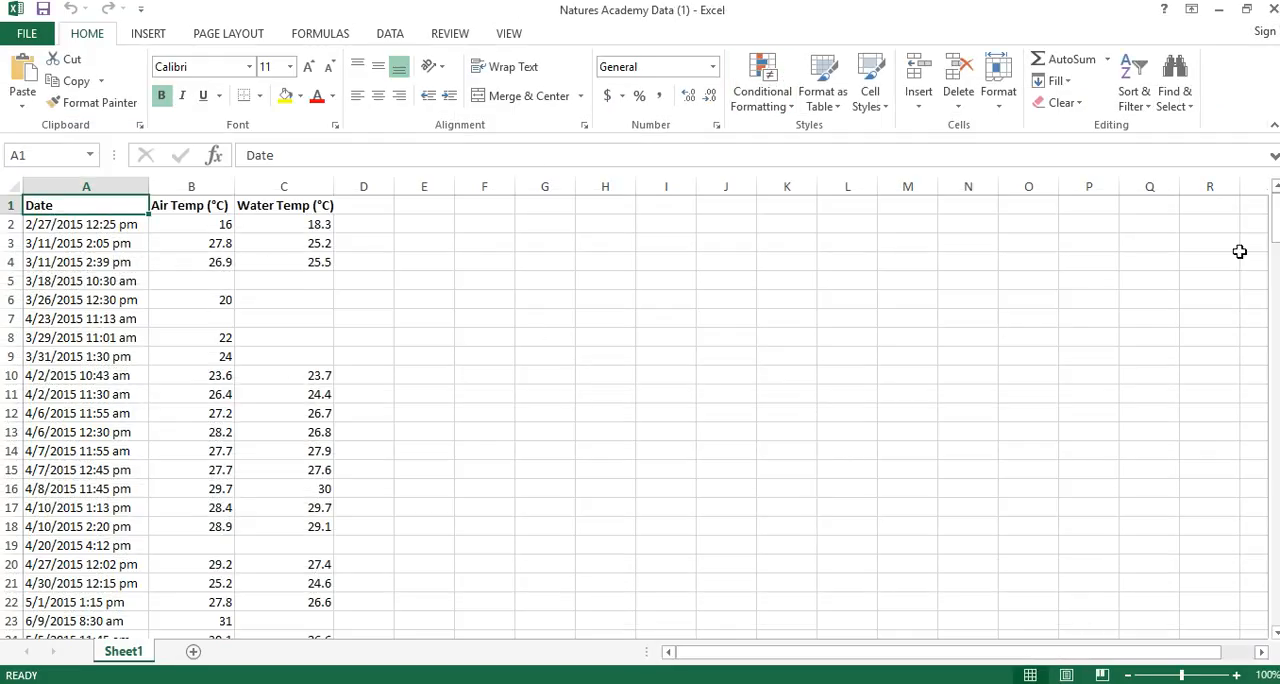
mouse_move(1275, 215)
left_mouse_down()
mouse_move(1275, 228)
mouse_move(1275, 203)
left_mouse_up()
Sort the data by the Air Temp (°C) column from smallest to largest, expanding the selection to the neighbouring columns.
left_click(268, 338)
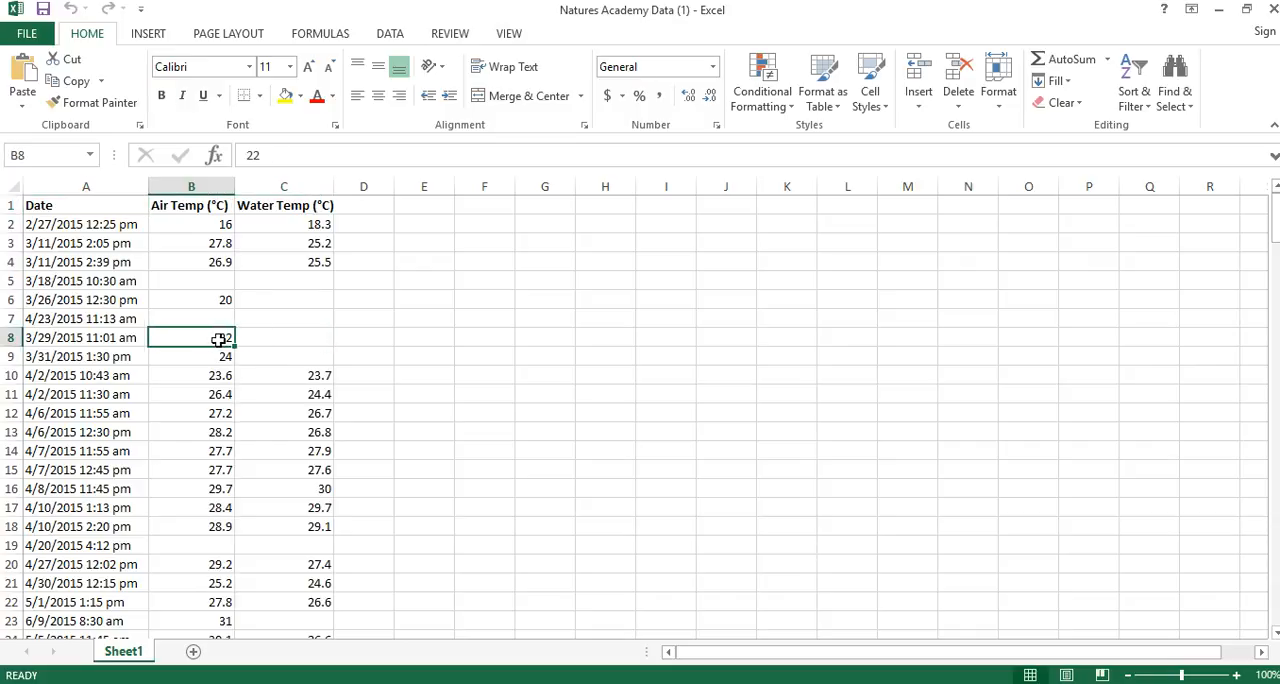
left_click(279, 330)
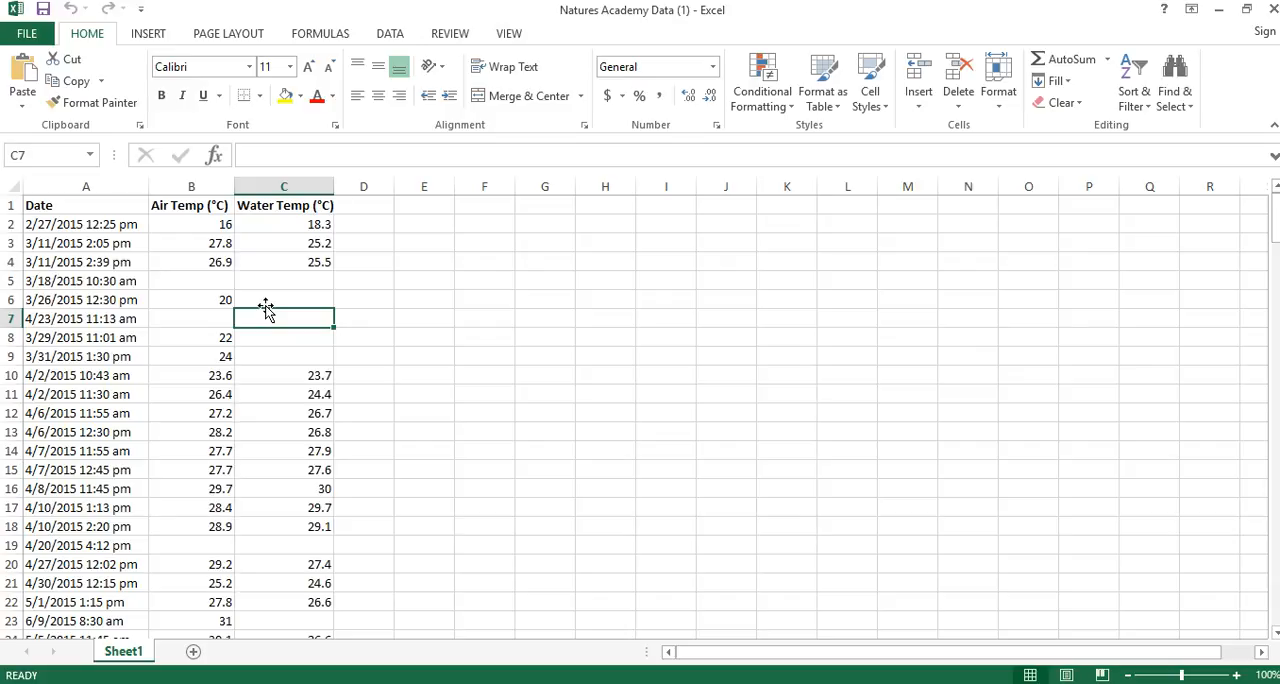
left_click(198, 185)
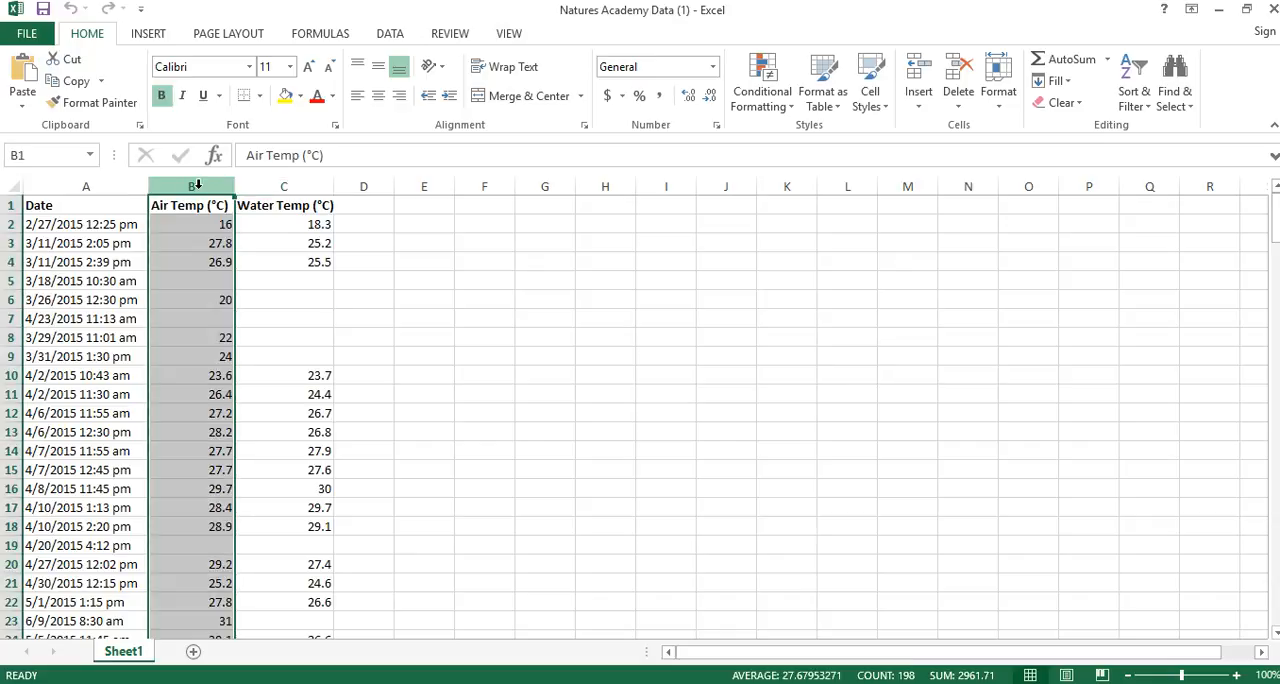
left_click(196, 205)
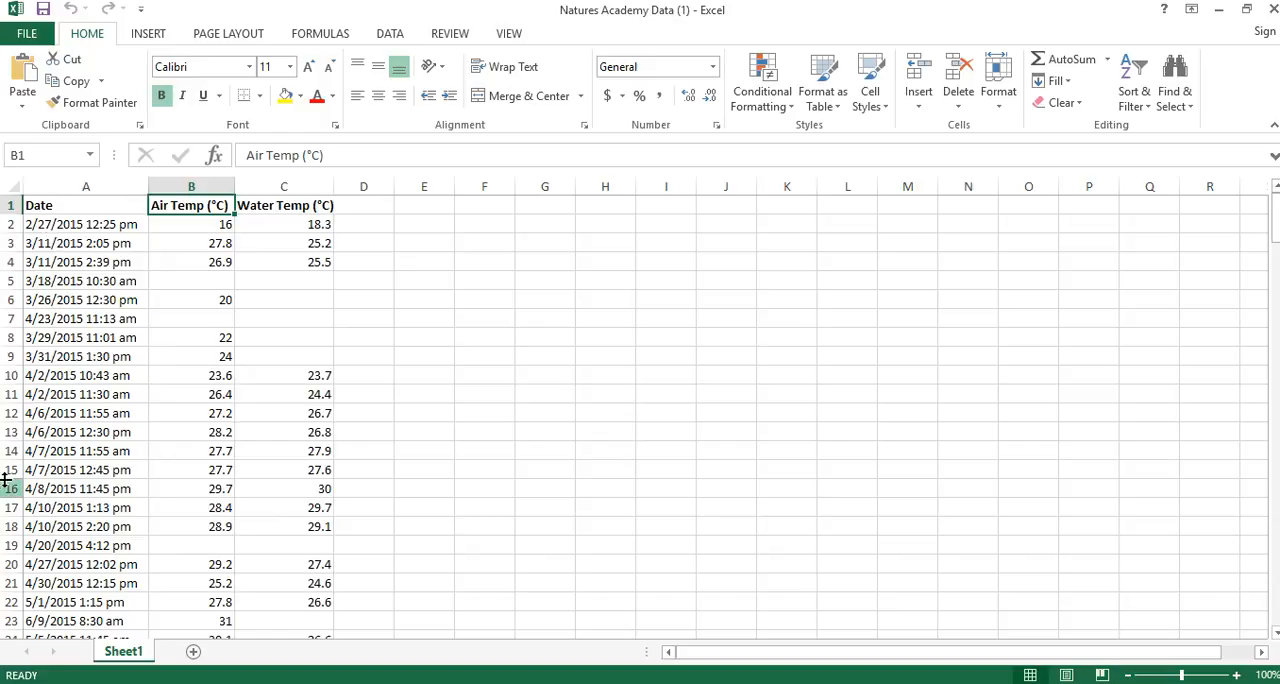
left_click(198, 177)
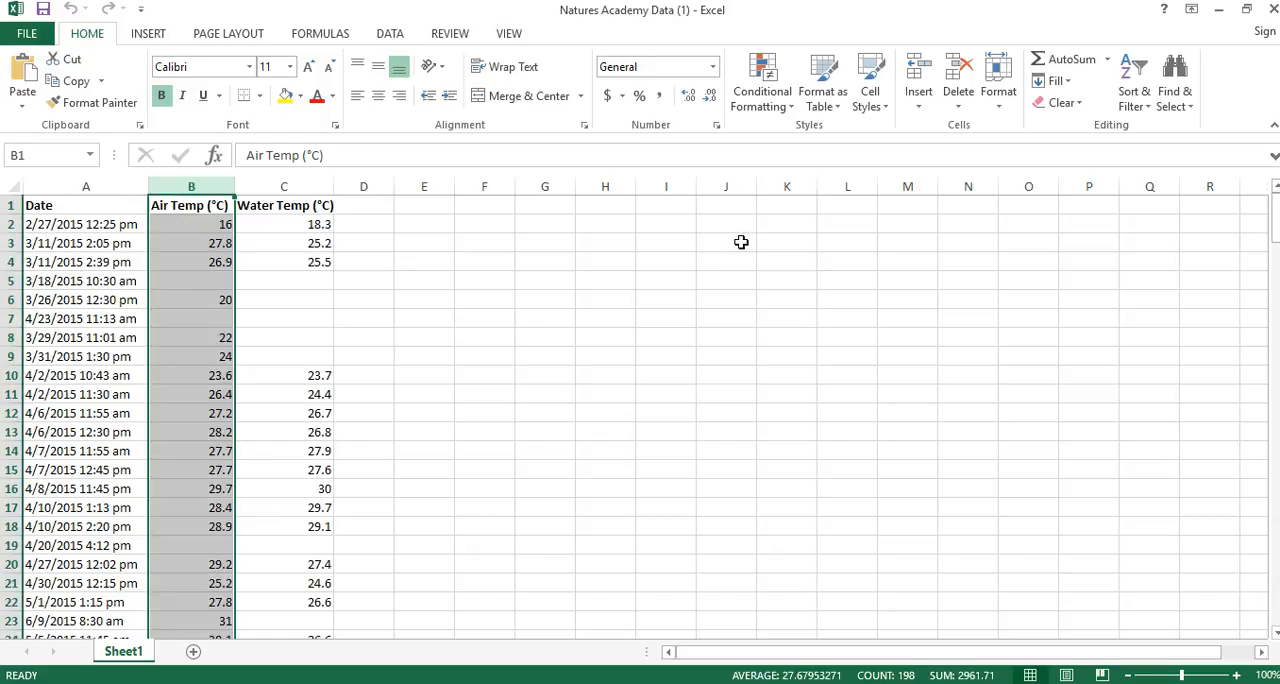
left_click(1145, 110)
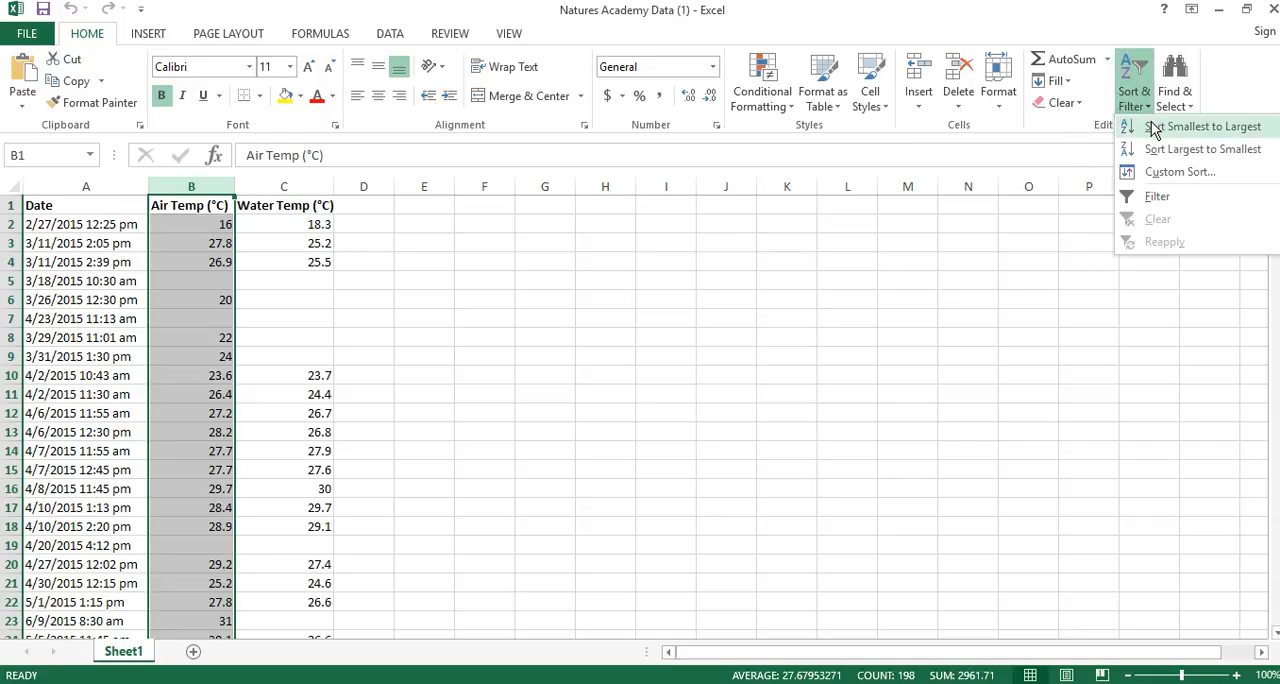
left_click(1155, 126)
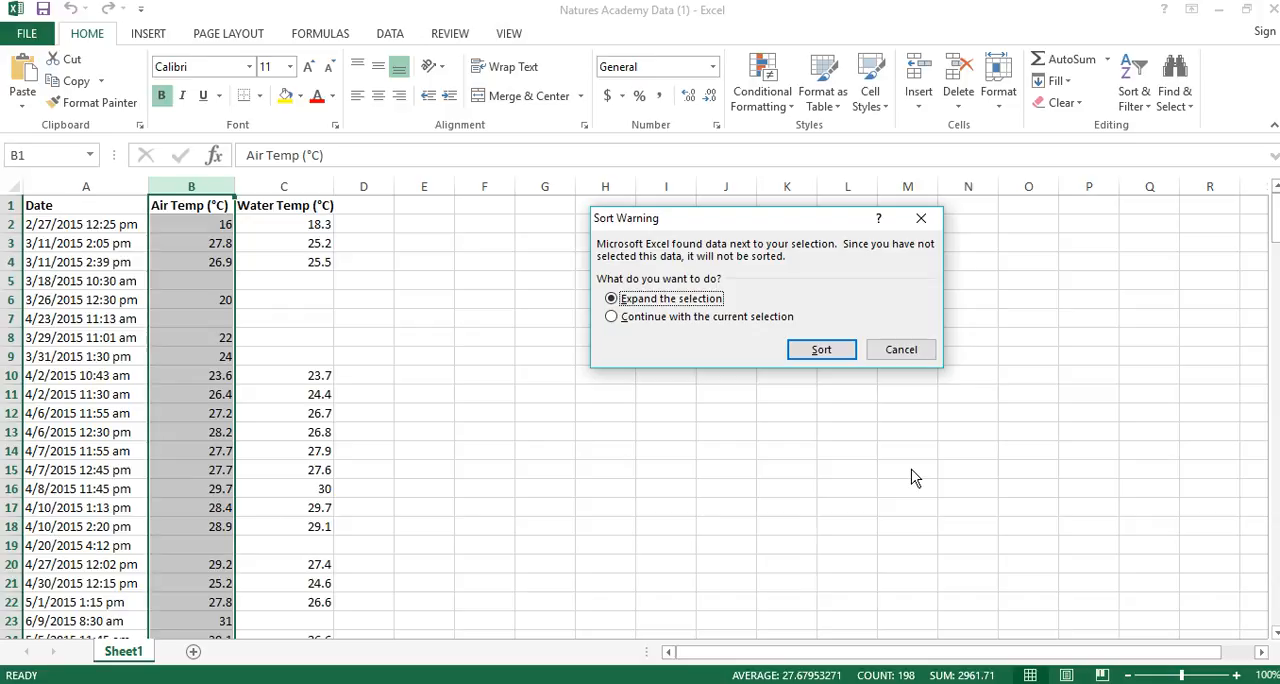
left_click(836, 351)
Delete rows 109 to 198, the entries without an air temperature.
left_click_drag(1275, 220, 1275, 452)
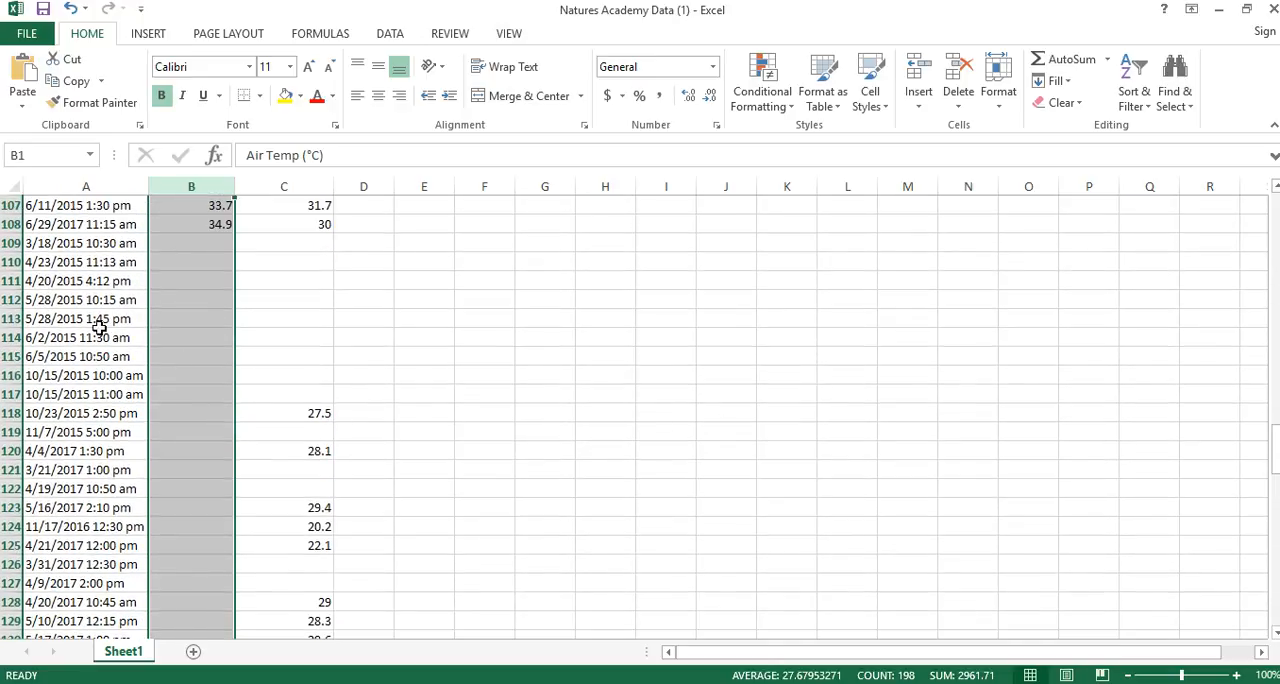
left_click_drag(10, 245, 4, 583)
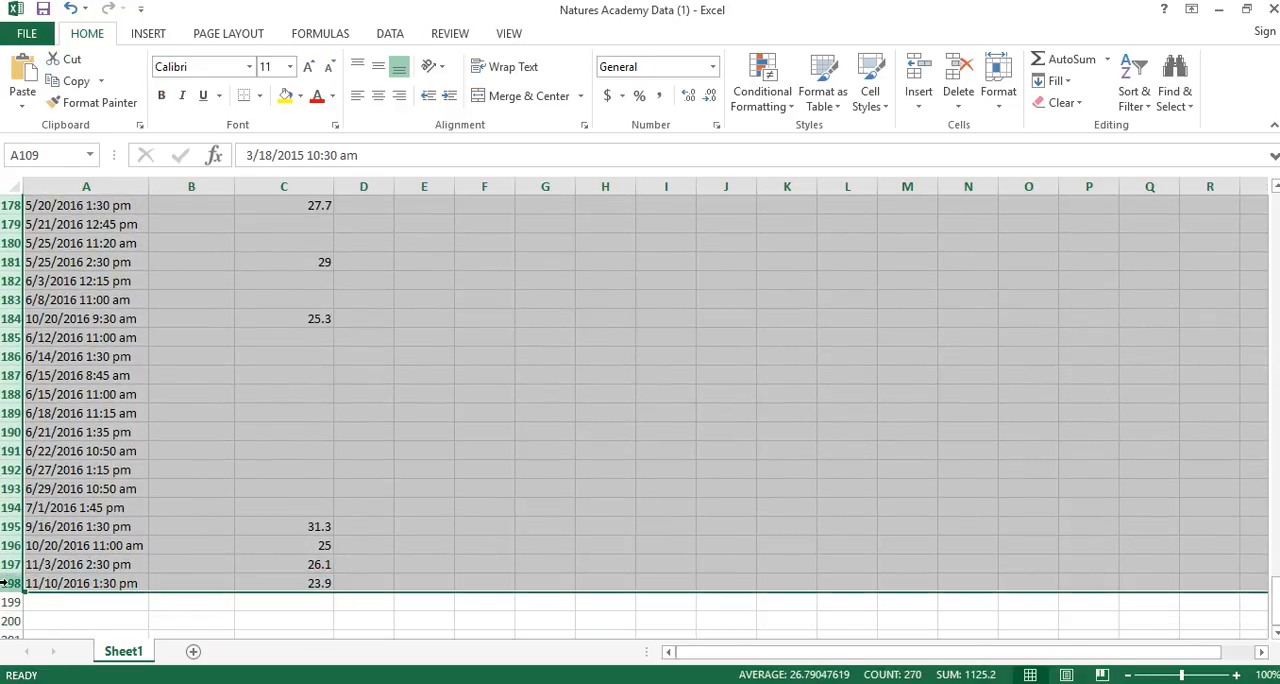
right_click(194, 324)
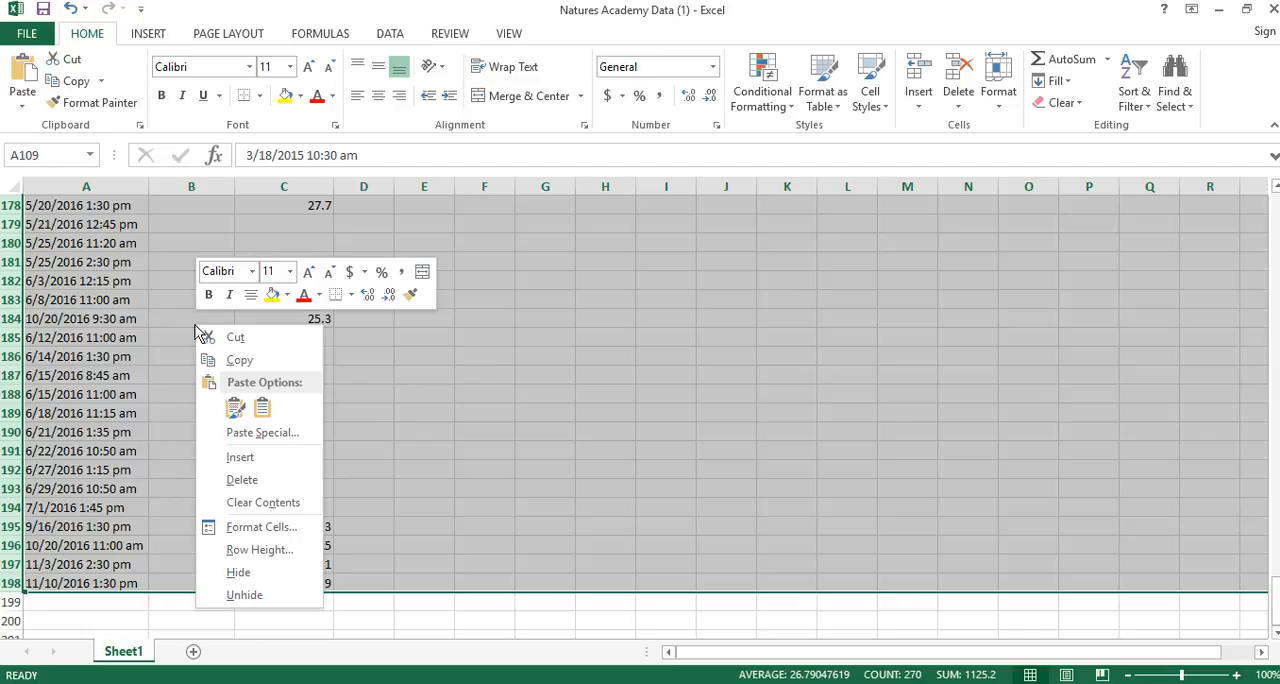
left_click(265, 483)
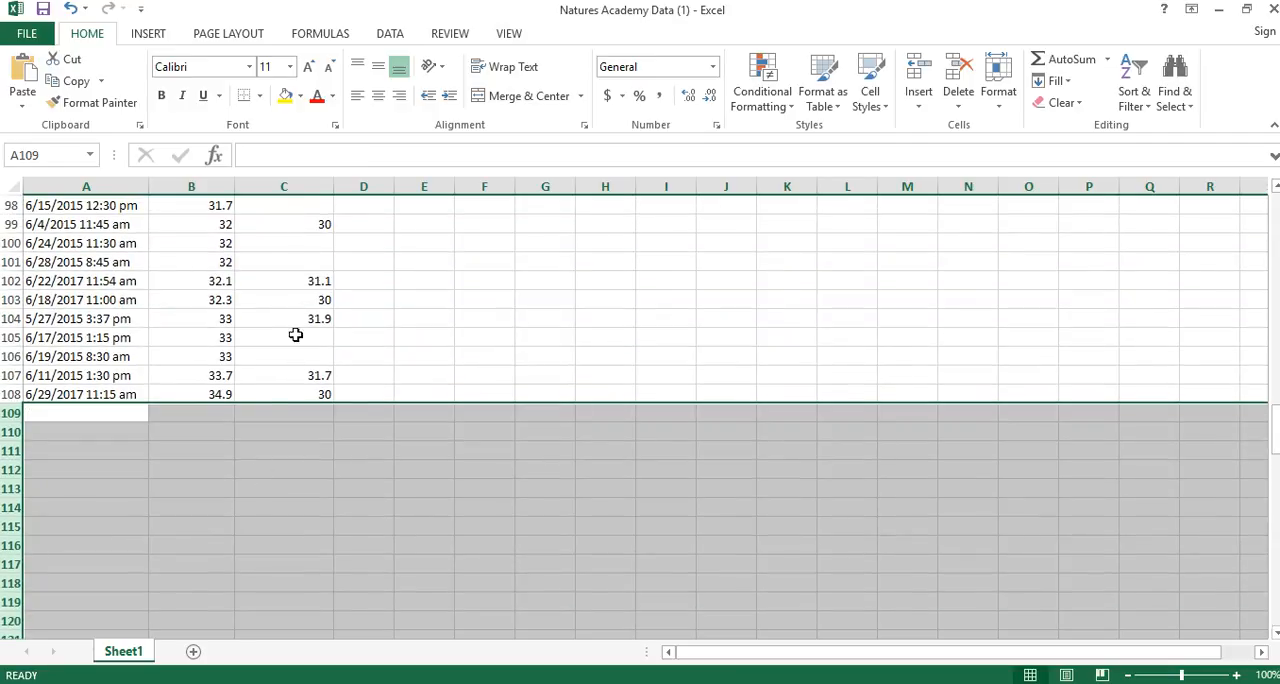
Sort the data by the Water Temp (°C) column from smallest to largest, expanding the selection to the neighbouring columns.
left_click_drag(1275, 425, 1275, 198)
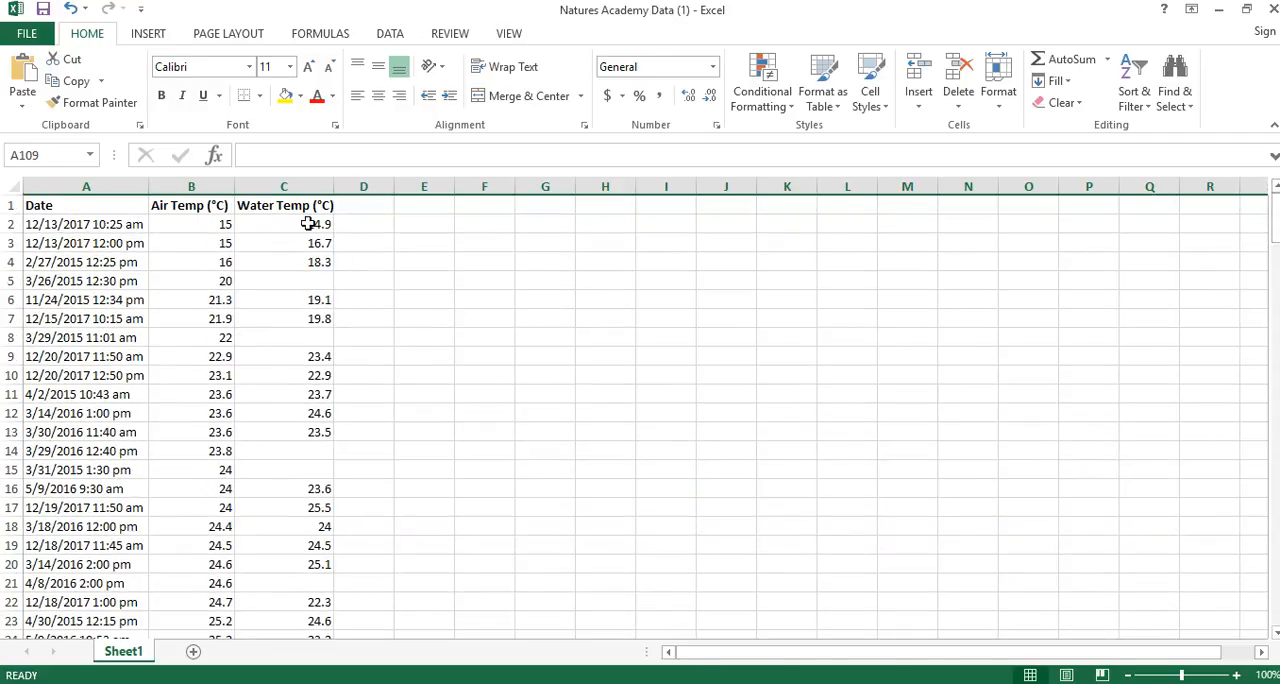
left_click(287, 186)
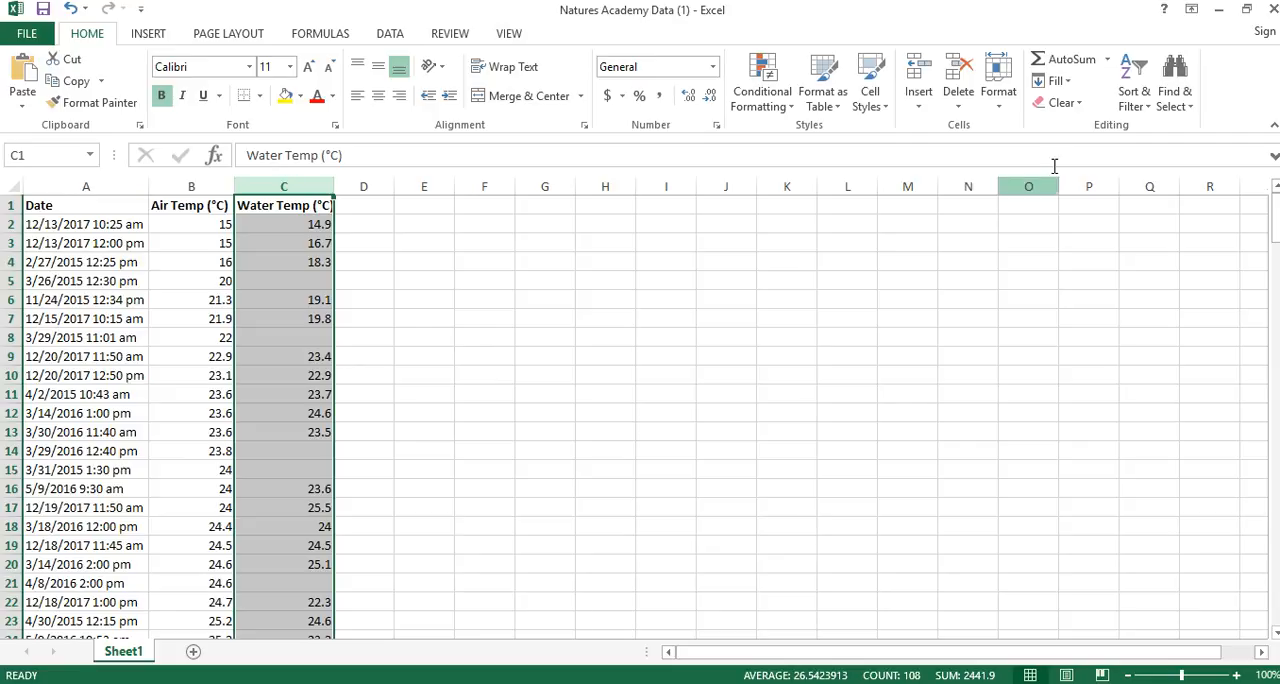
left_click(1136, 100)
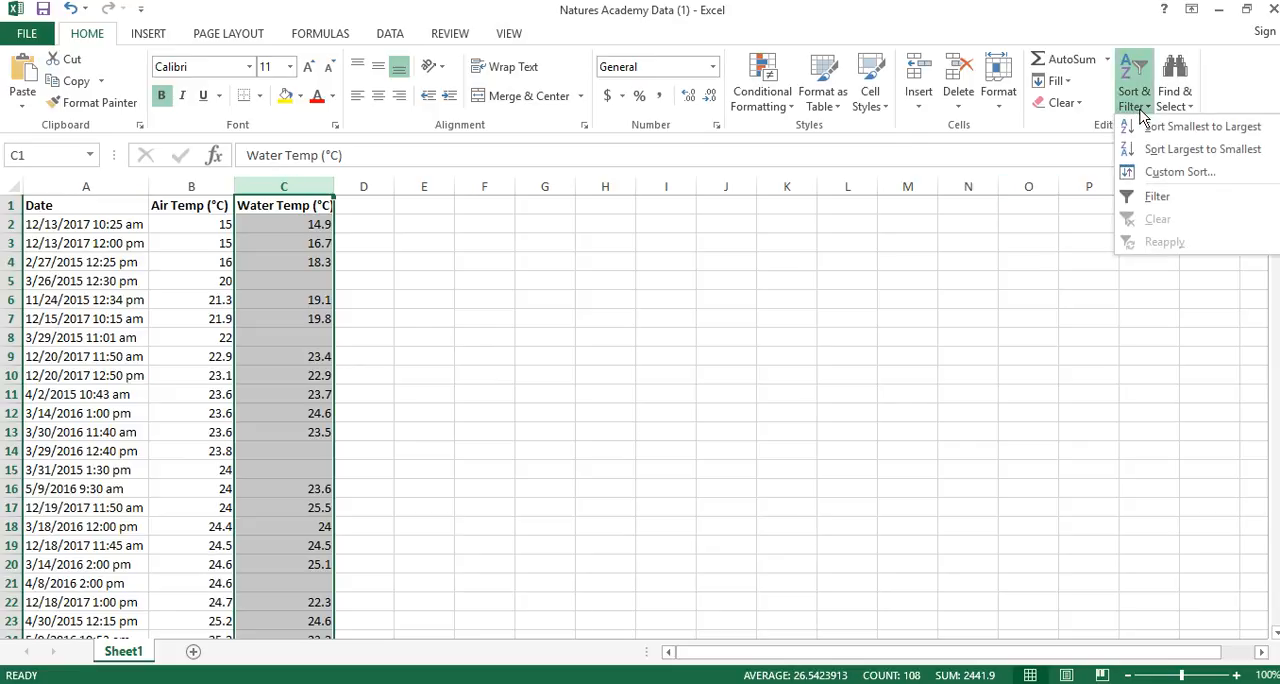
left_click(1150, 131)
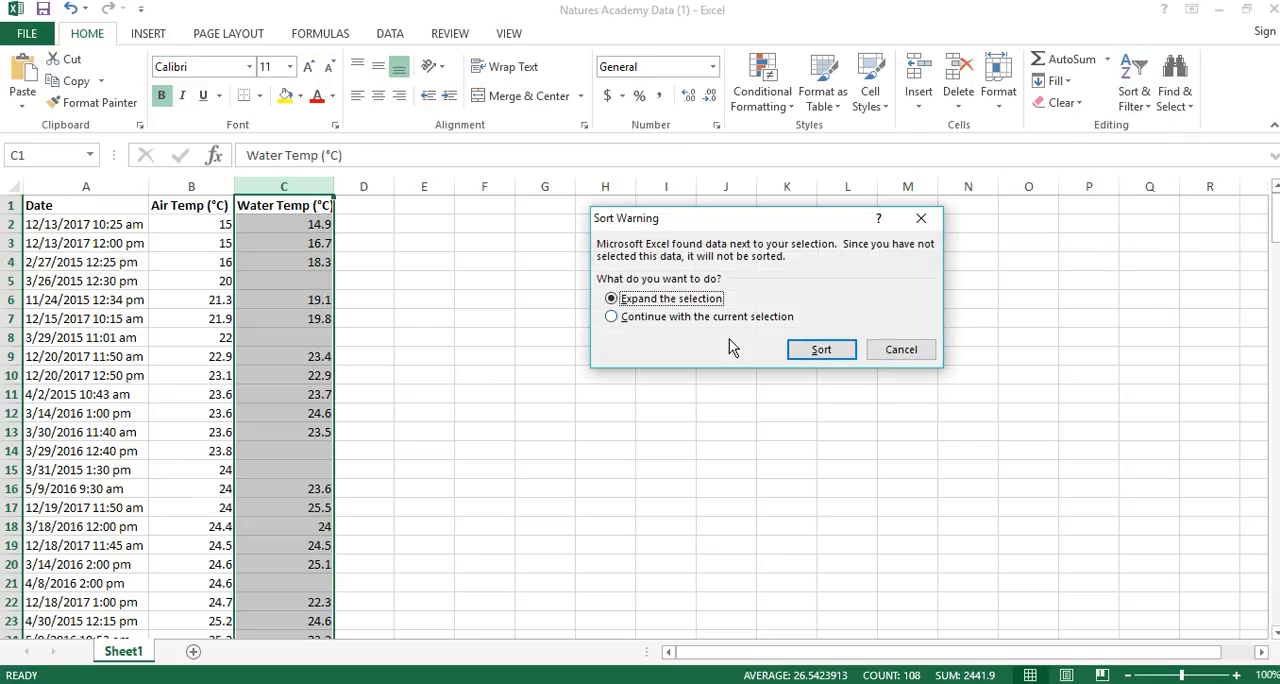
left_click(820, 350)
Delete rows 94 to 108, the entries without a water temperature.
left_click_drag(1275, 228, 1275, 418)
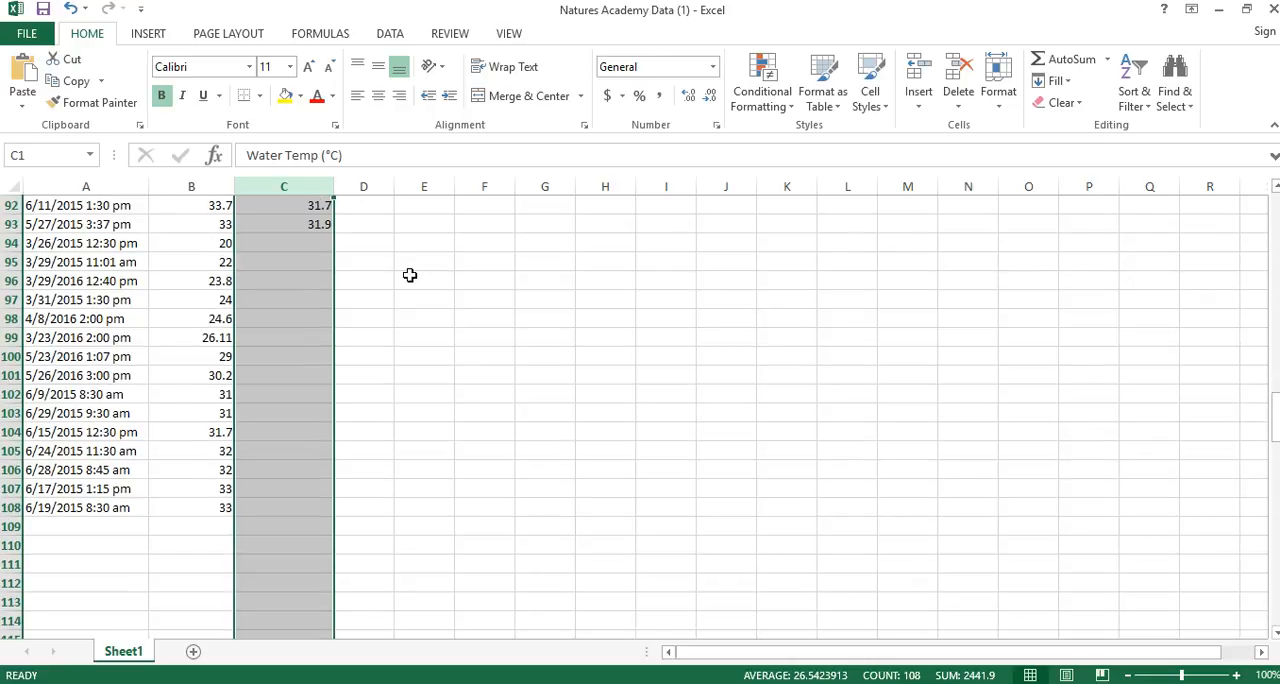
left_click_drag(11, 243, 11, 507)
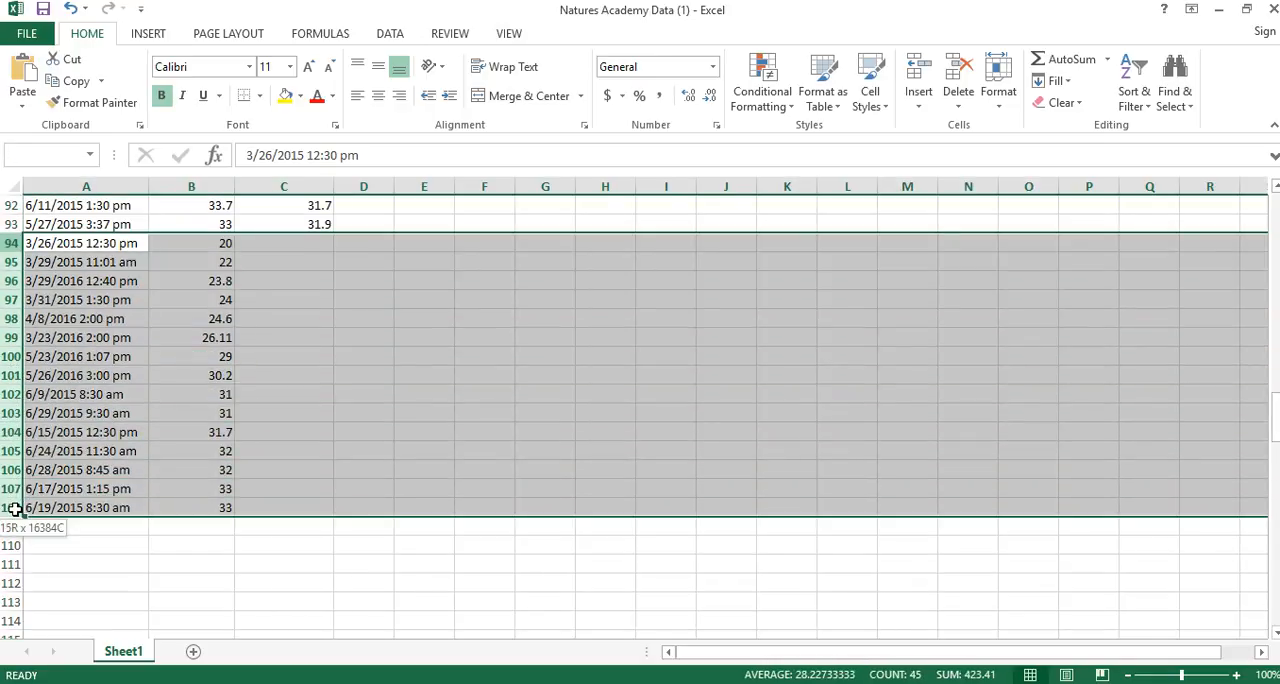
right_click(297, 362)
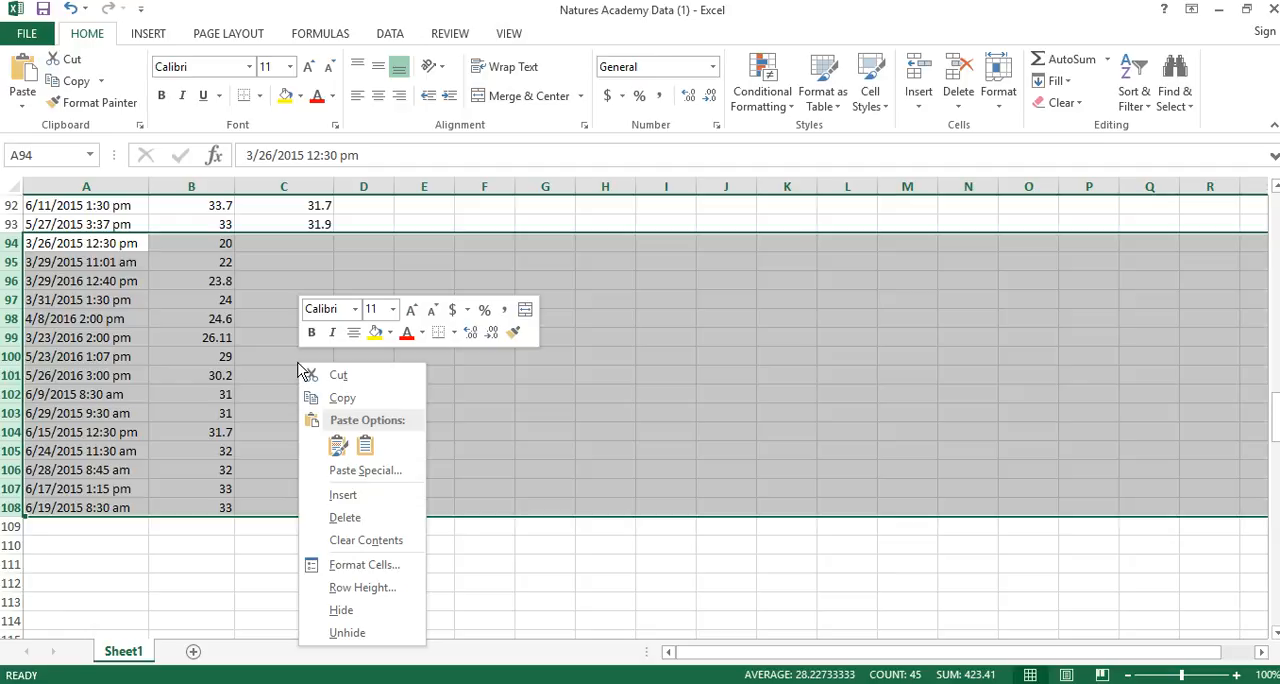
left_click(376, 524)
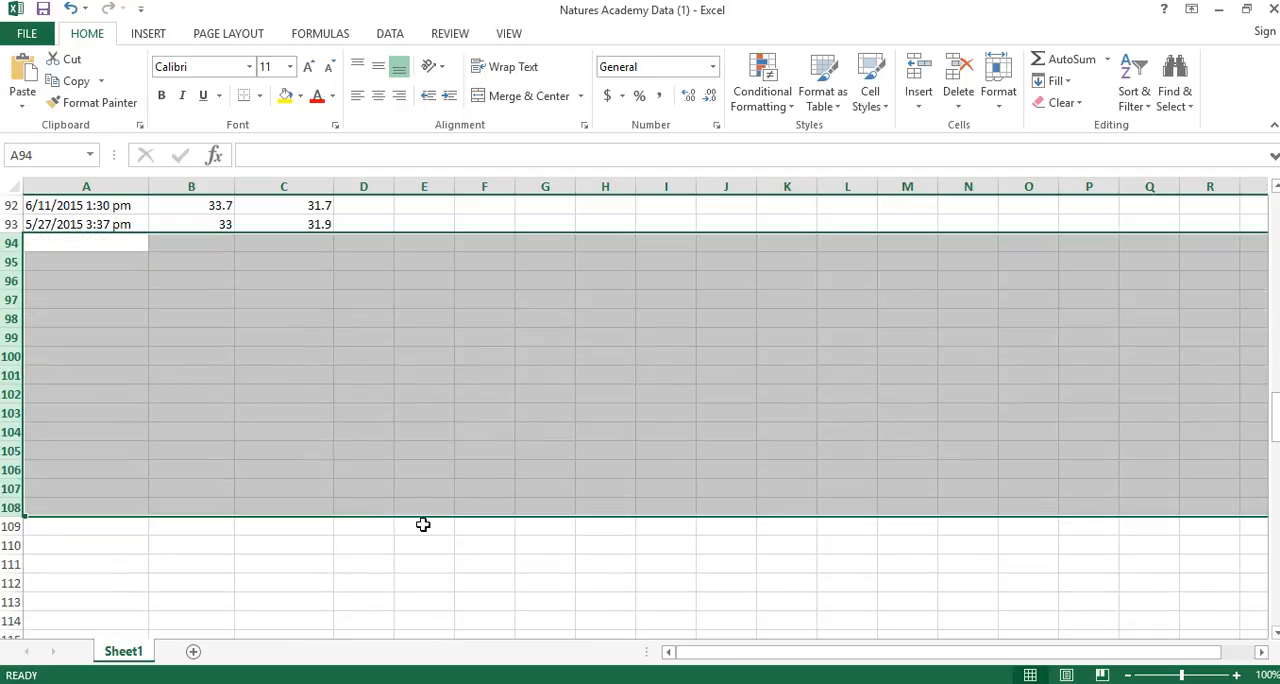
Insert the recommended Scatter chart from the Air Temp (°C) and Water Temp (°C) columns.
left_click_drag(1275, 415, 1275, 200)
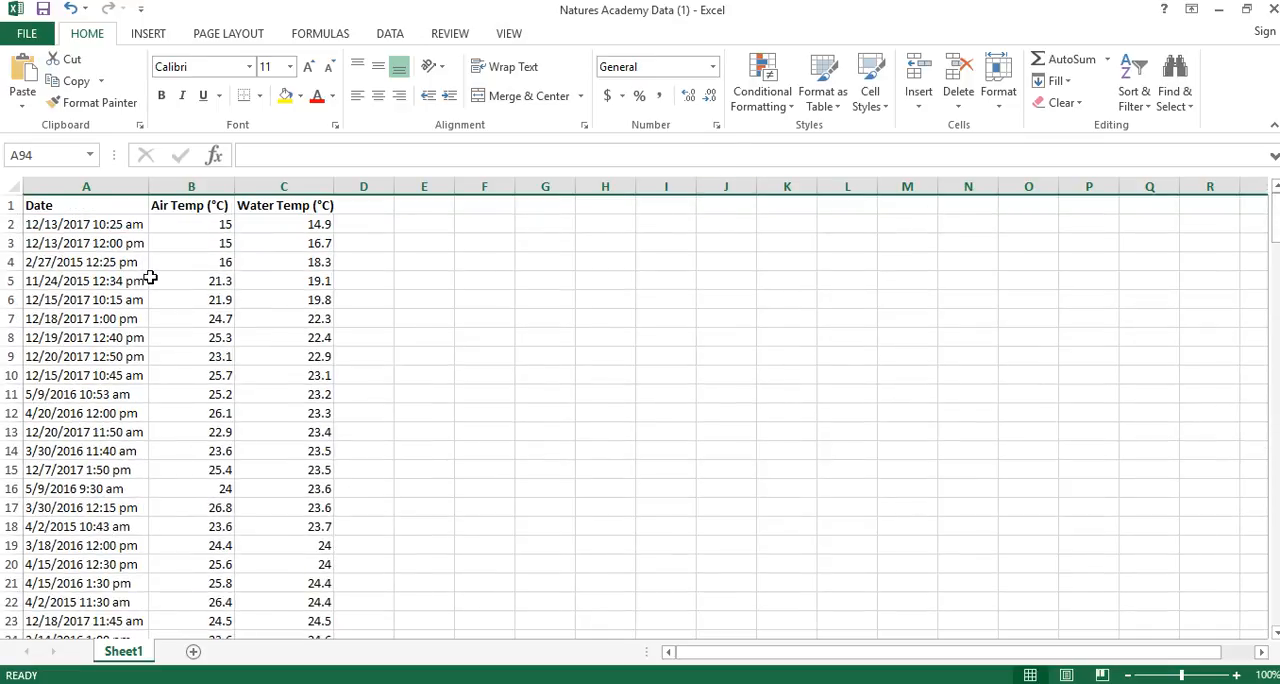
left_click(198, 181)
left_click_drag(197, 181, 255, 187)
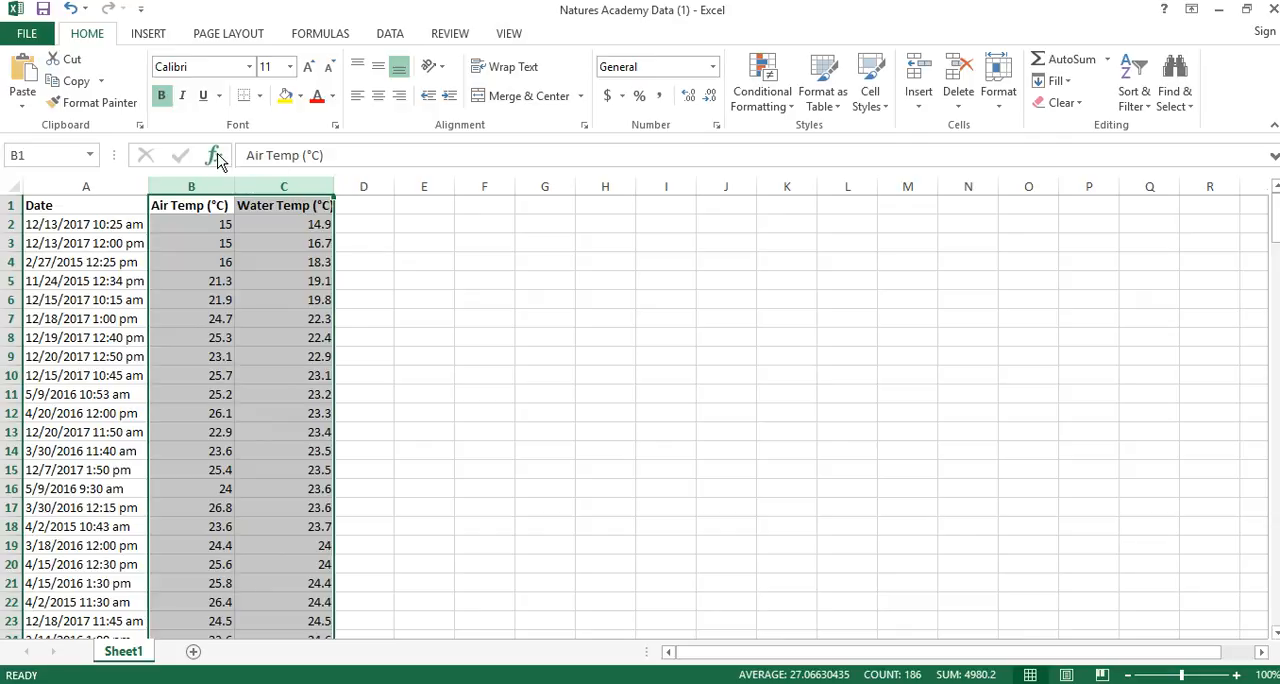
left_click(150, 36)
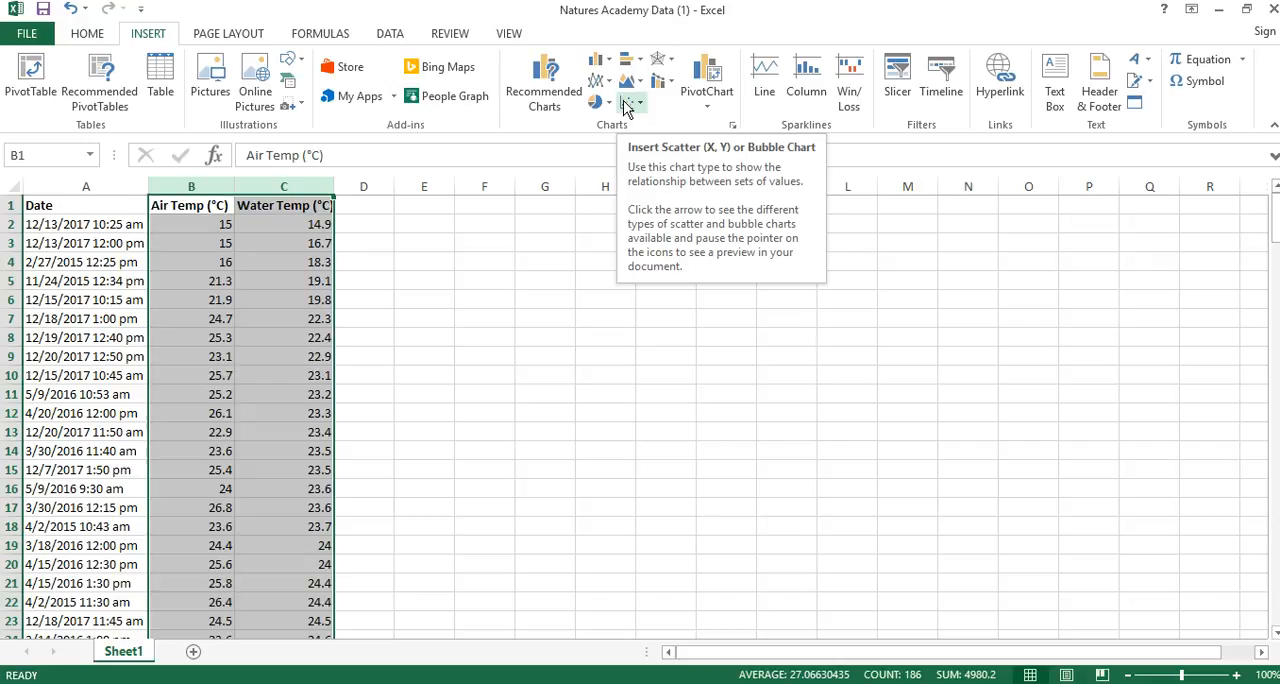
left_click(560, 92)
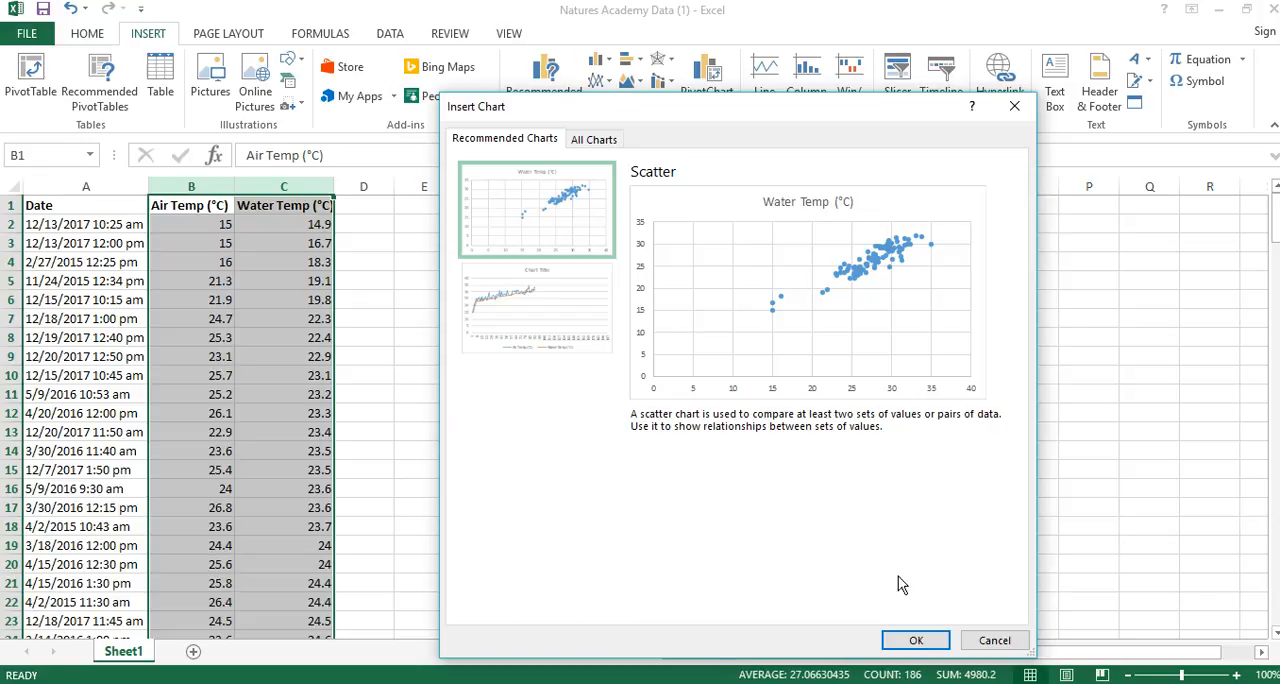
left_click(913, 641)
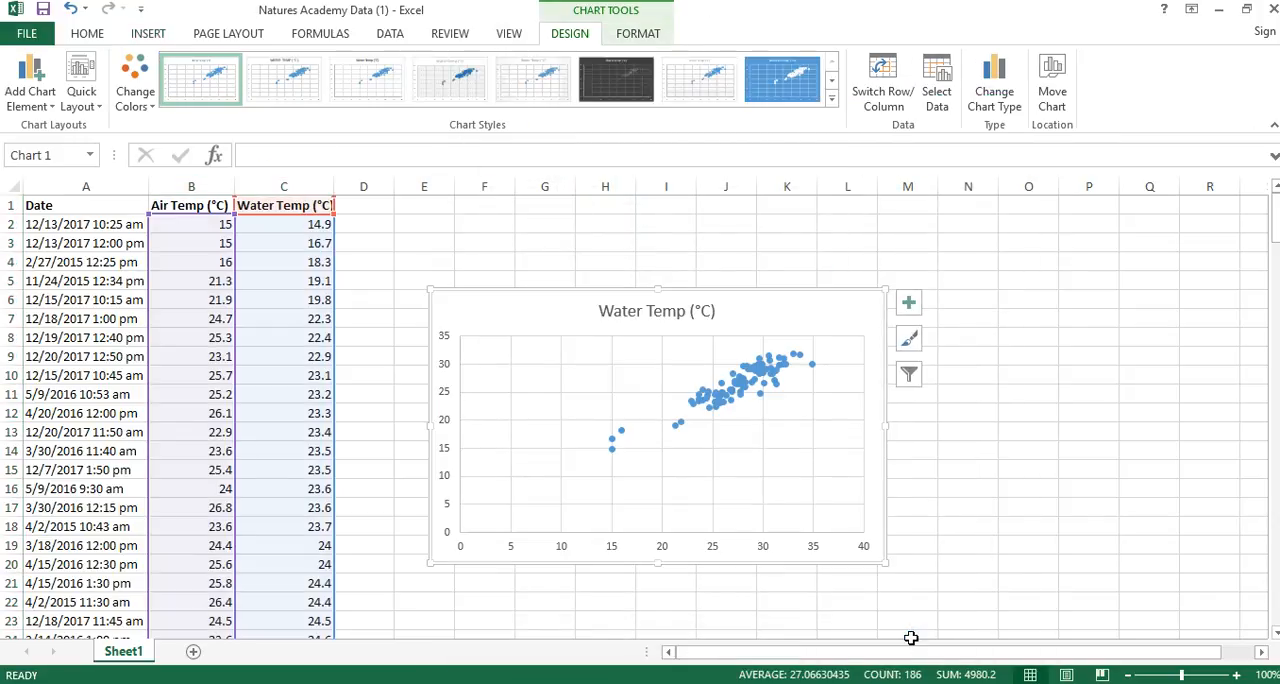
Add axis titles and a trendline to the scatter chart, and move the chart slightly higher on the sheet.
left_click(907, 305)
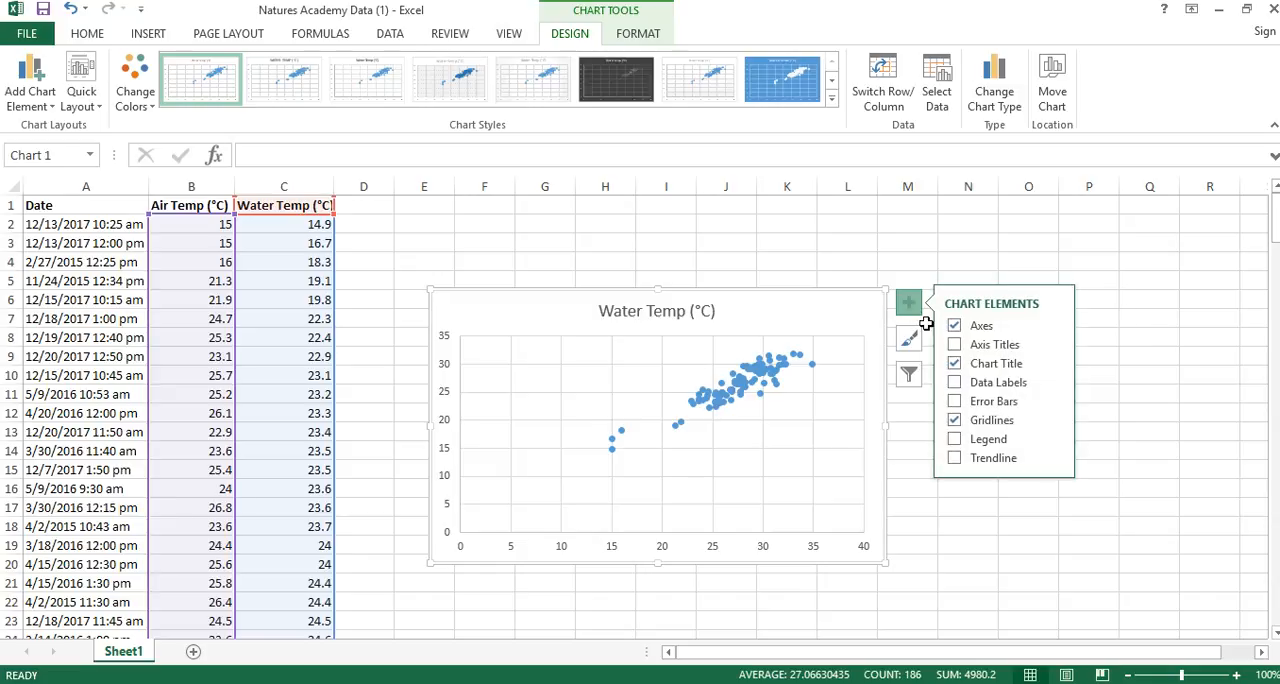
left_click(955, 345)
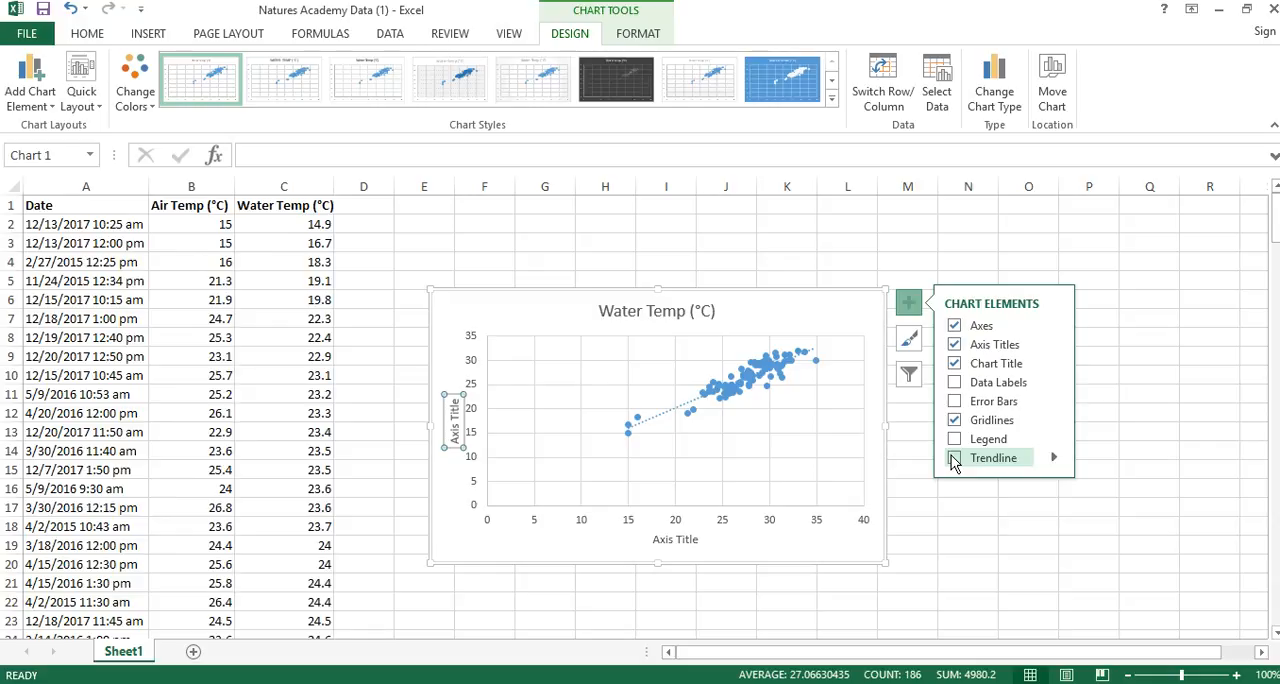
left_click(954, 459)
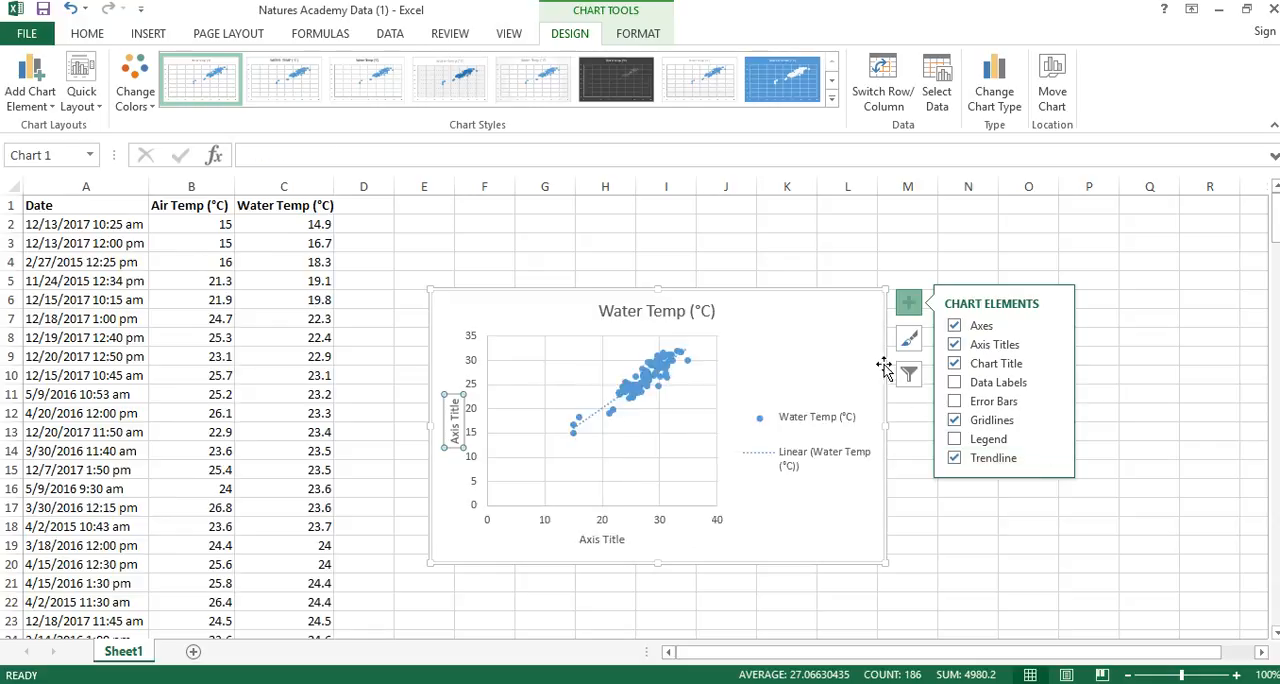
left_click(852, 318)
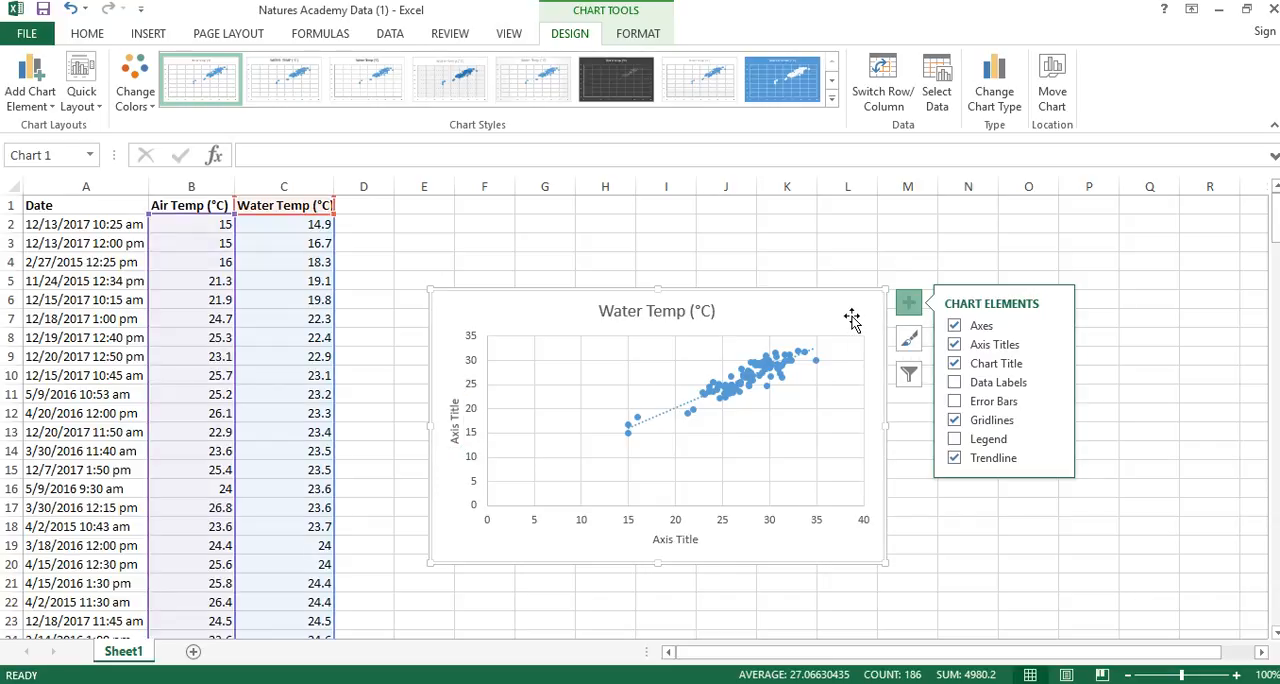
left_click(913, 305)
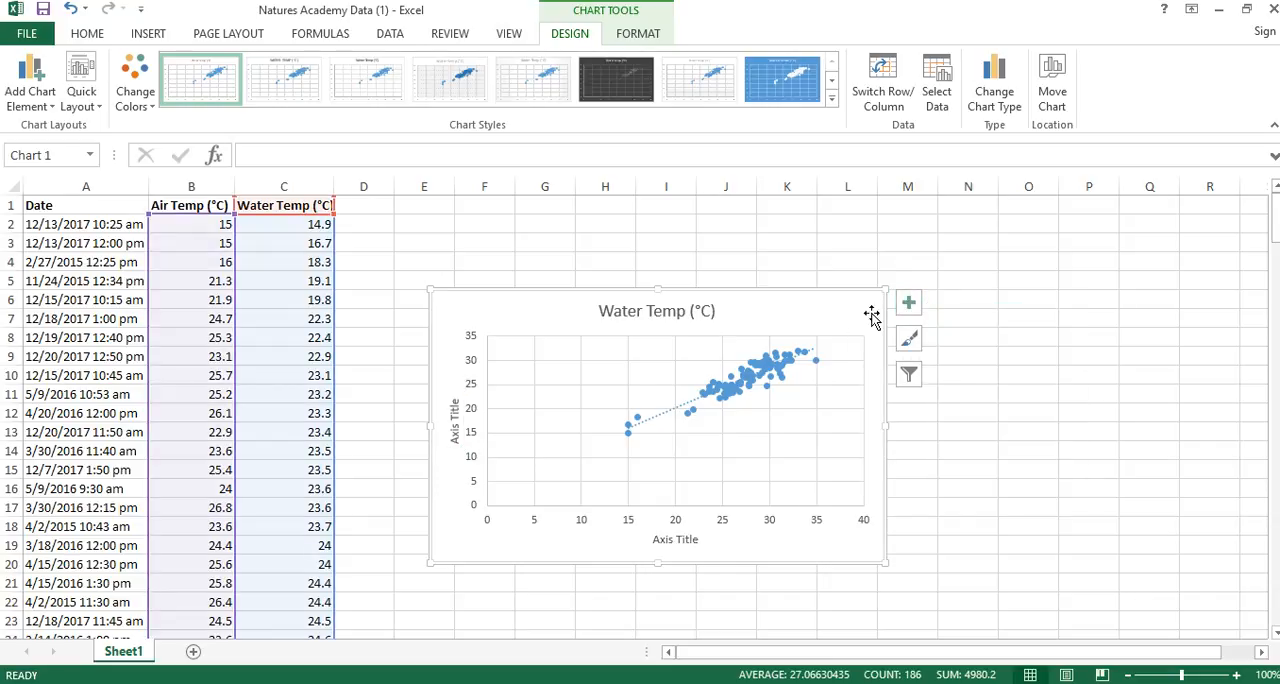
left_click_drag(823, 320, 822, 252)
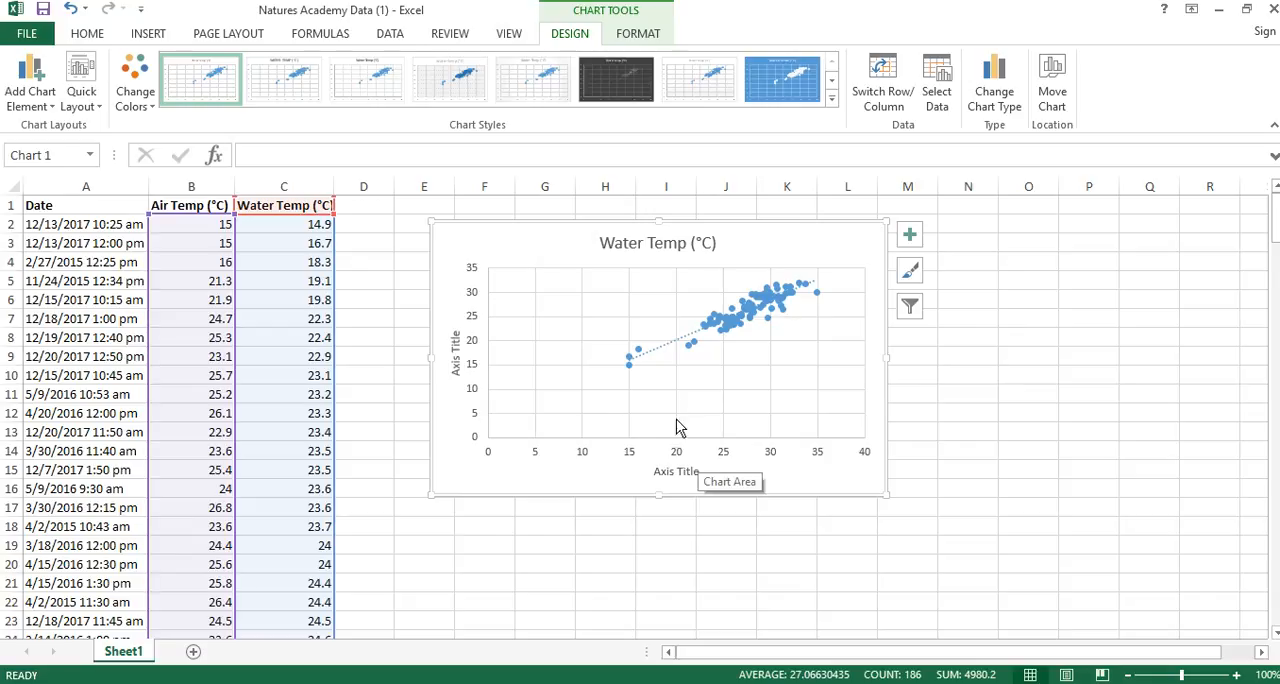
Replace the horizontal axis title's placeholder text with "Air Temp (".
left_click(677, 474)
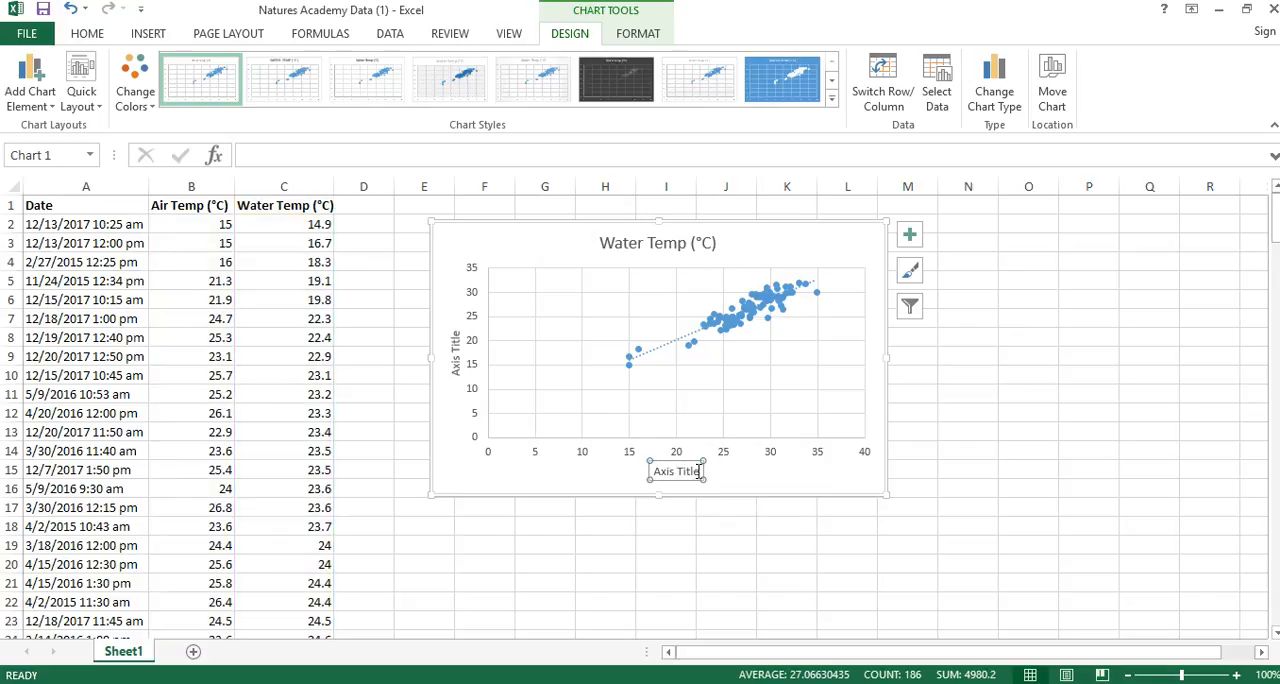
triple_click(699, 472)
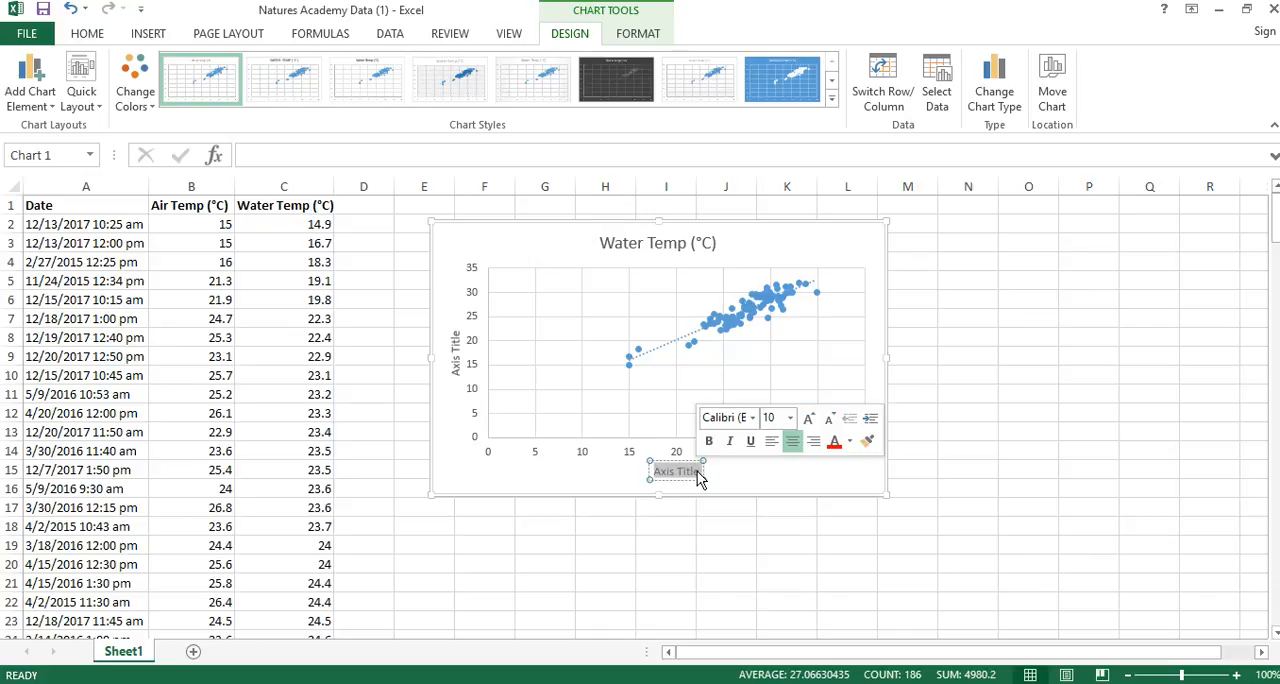
type("Air Temp (")
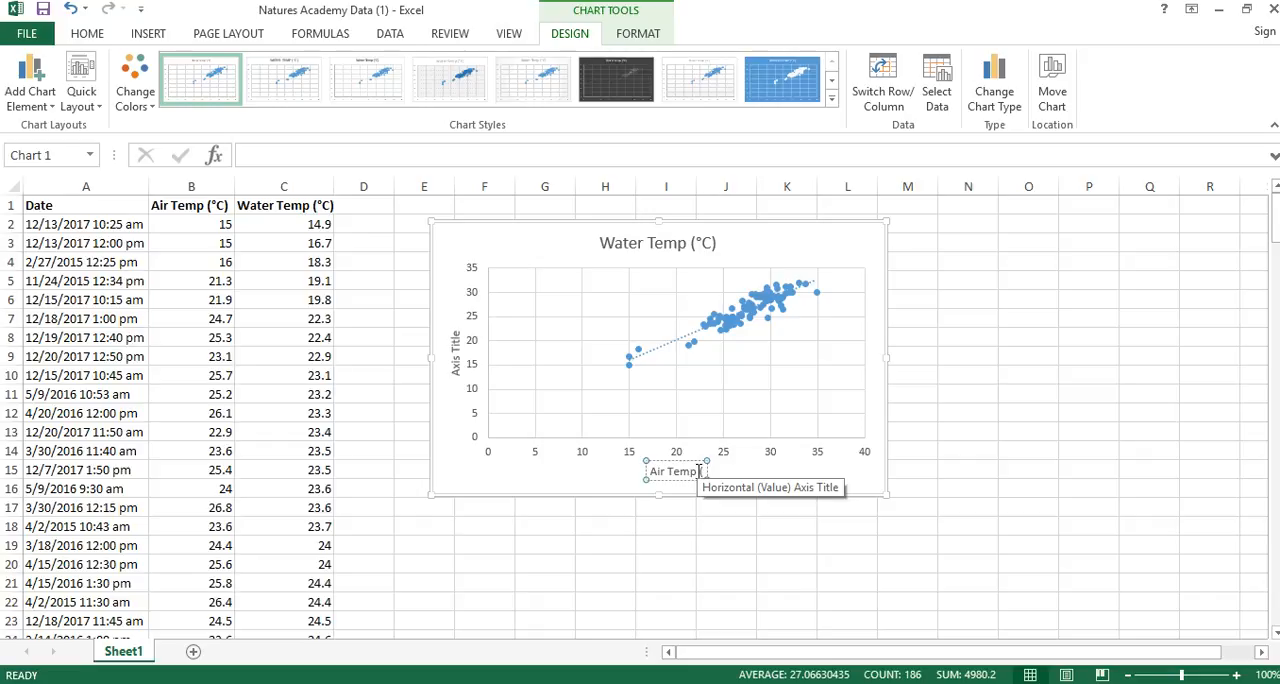
Replace the horizontal axis title with the header text "Air Temp (°C)" copied from cell B1.
left_click(191, 206)
left_click_drag(328, 168, 244, 156)
key("ctrl+c")
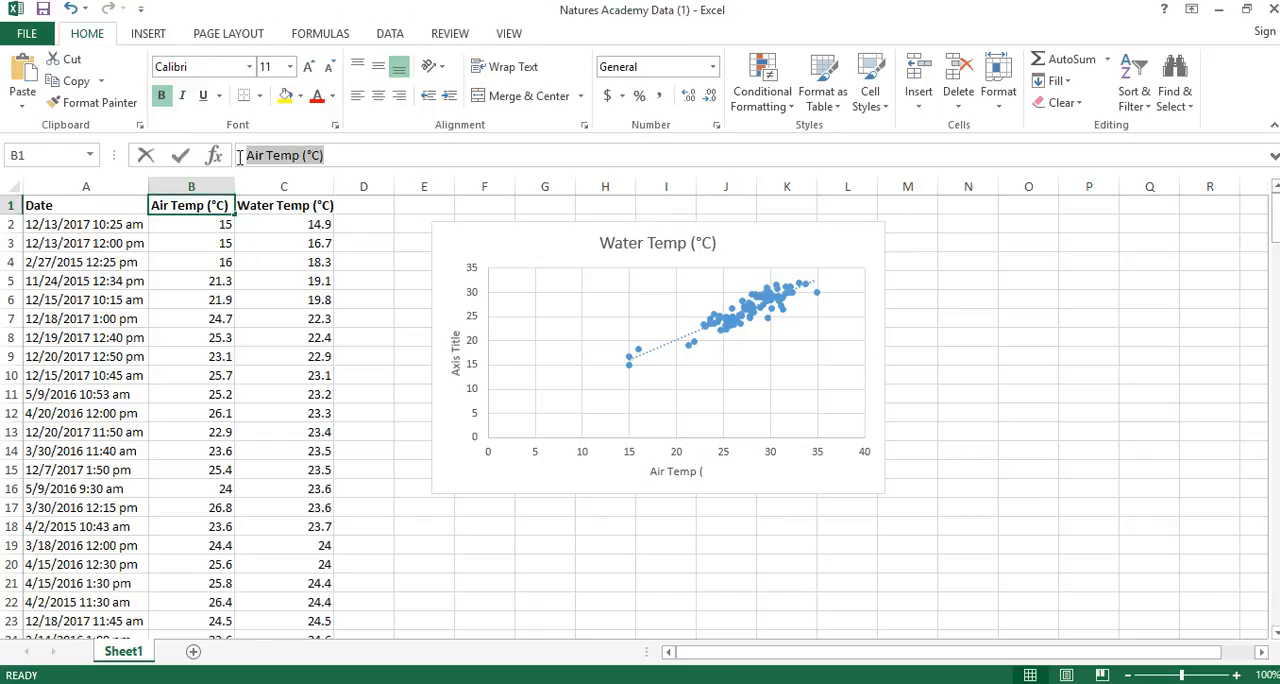
left_click(686, 471)
double_click(687, 471)
left_click(687, 471)
double_click(687, 471)
left_click_drag(649, 472, 697, 473)
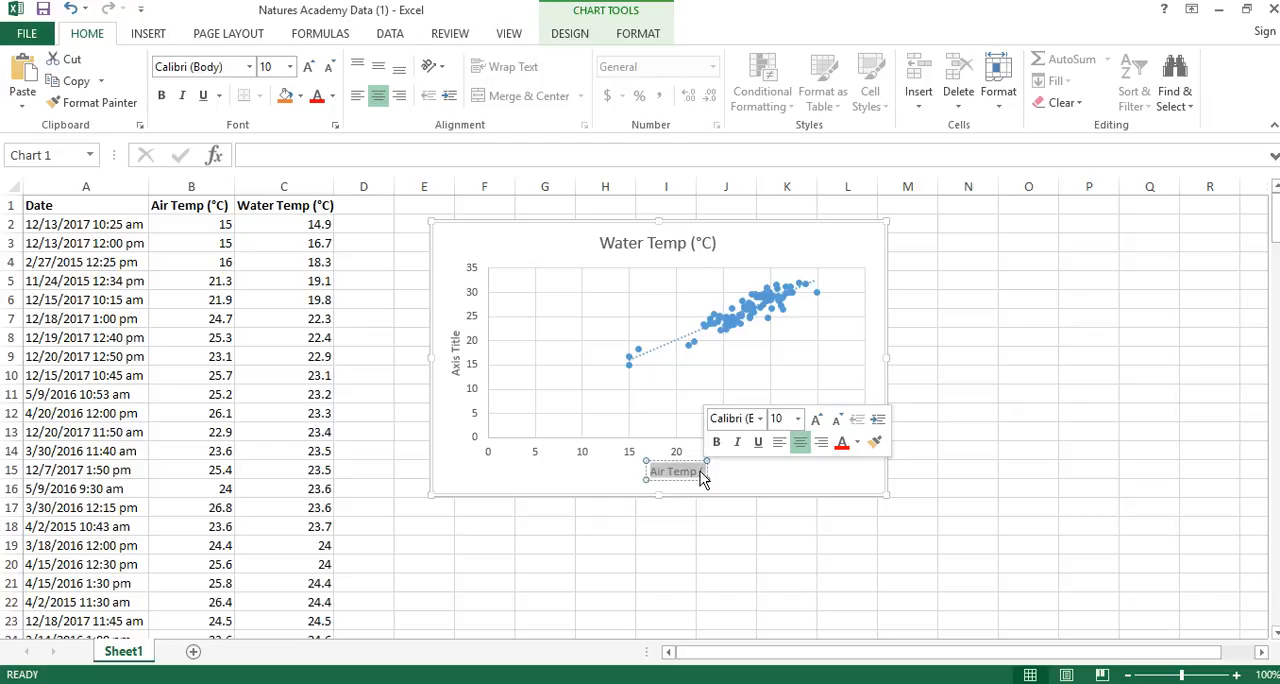
right_click(697, 476)
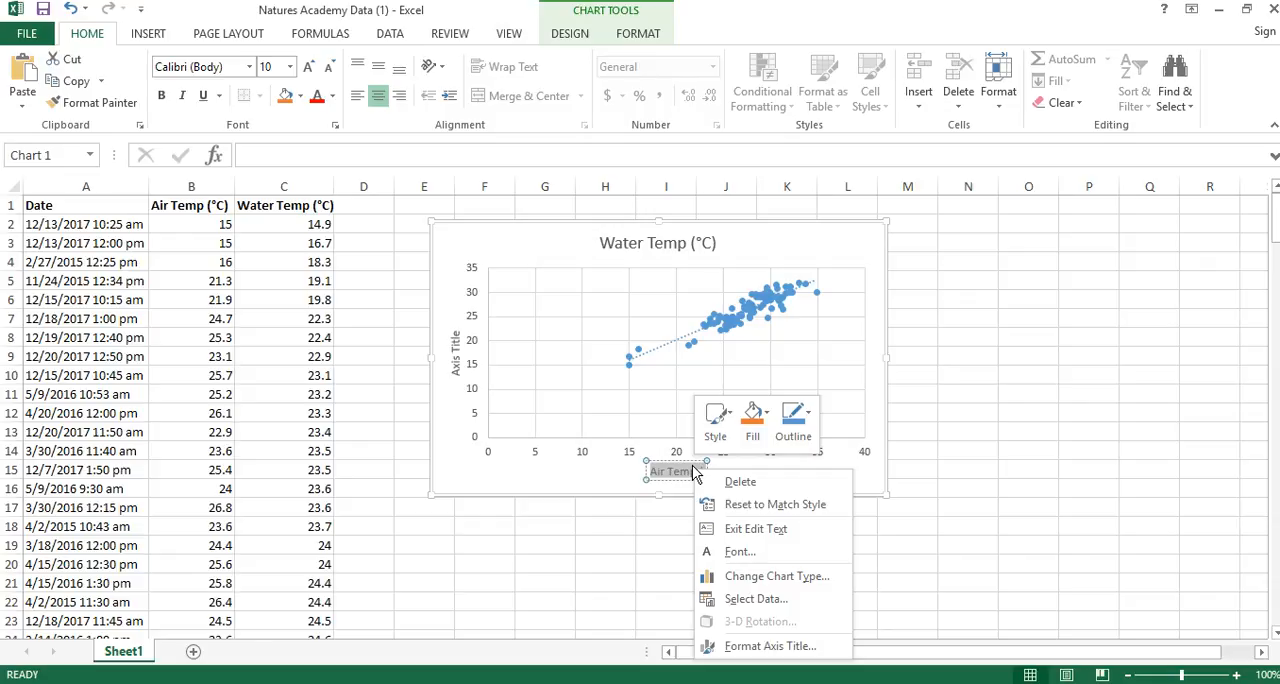
left_click(684, 474)
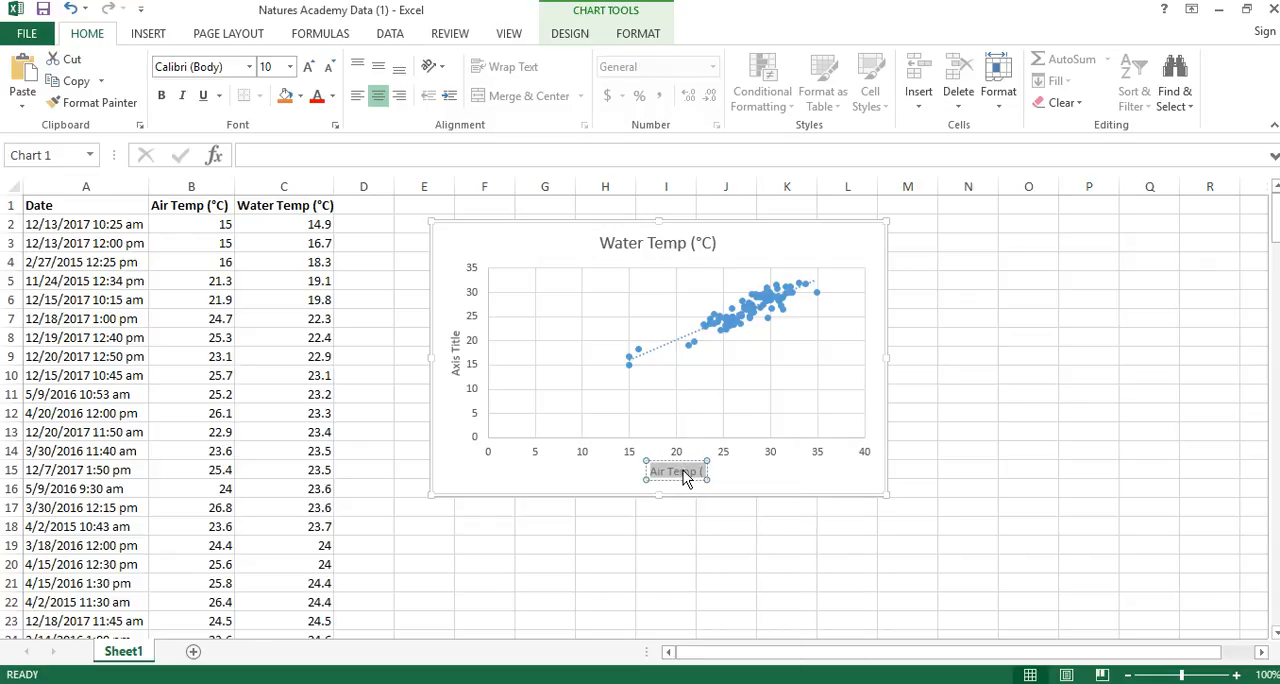
key("ctrl+v")
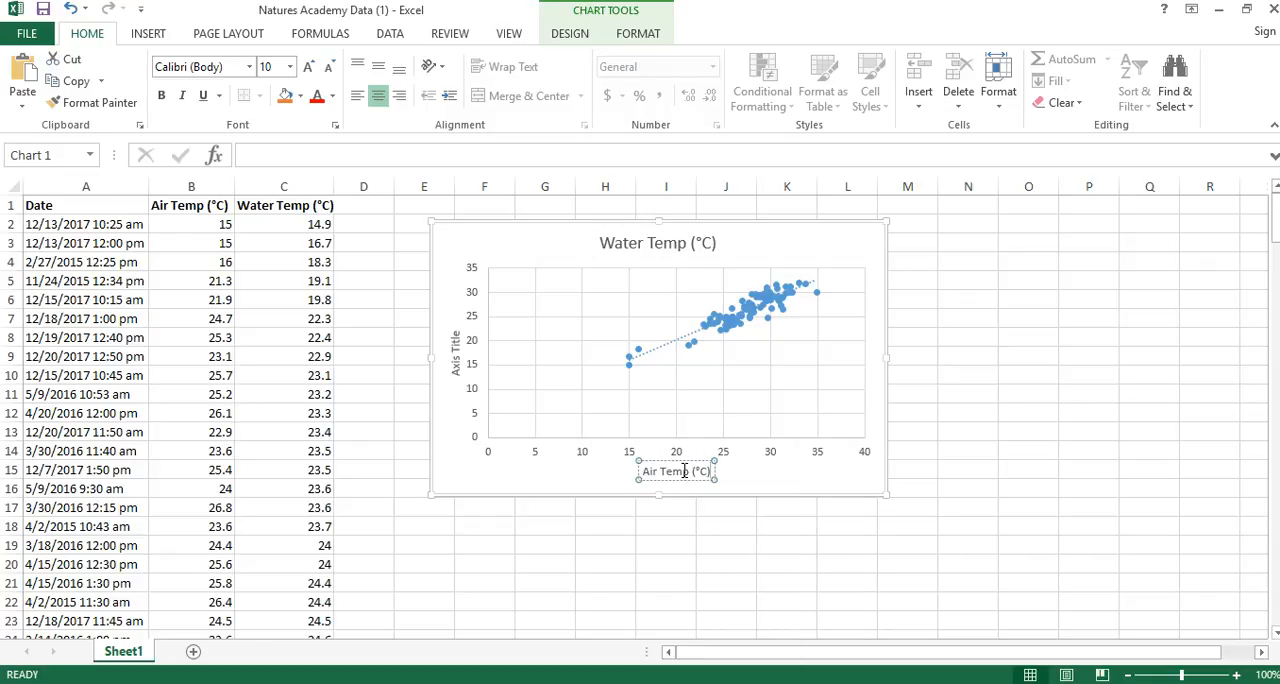
Replace the vertical axis title's placeholder with the header text "Water Temp (°C)" copied from cell C1.
left_click(455, 352)
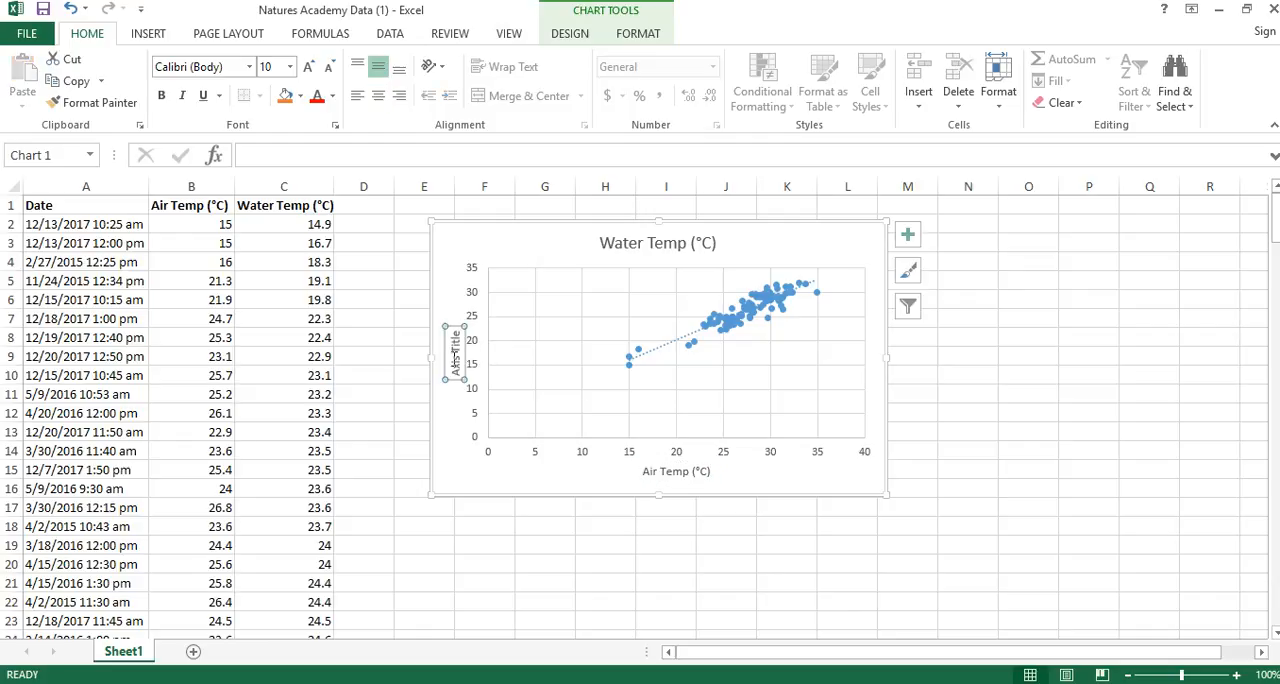
left_click(296, 209)
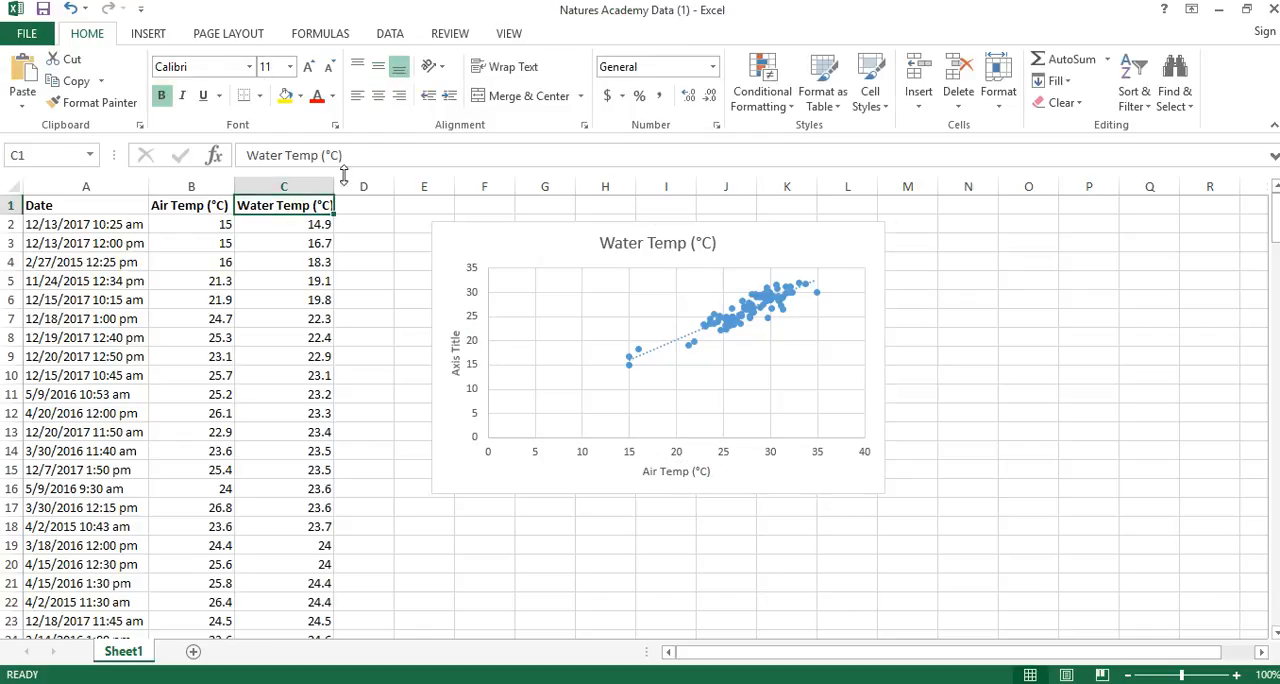
left_click_drag(359, 154, 242, 155)
key("ctrl+c")
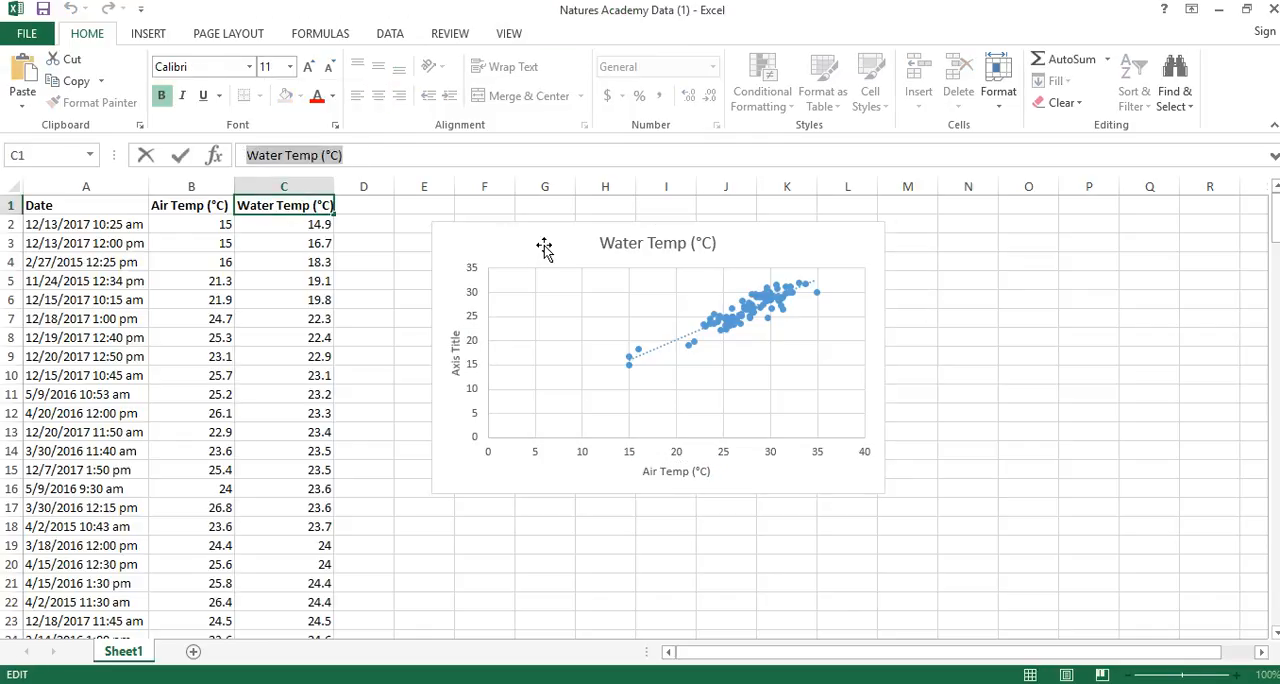
left_click(456, 348)
left_click_drag(457, 370, 455, 332)
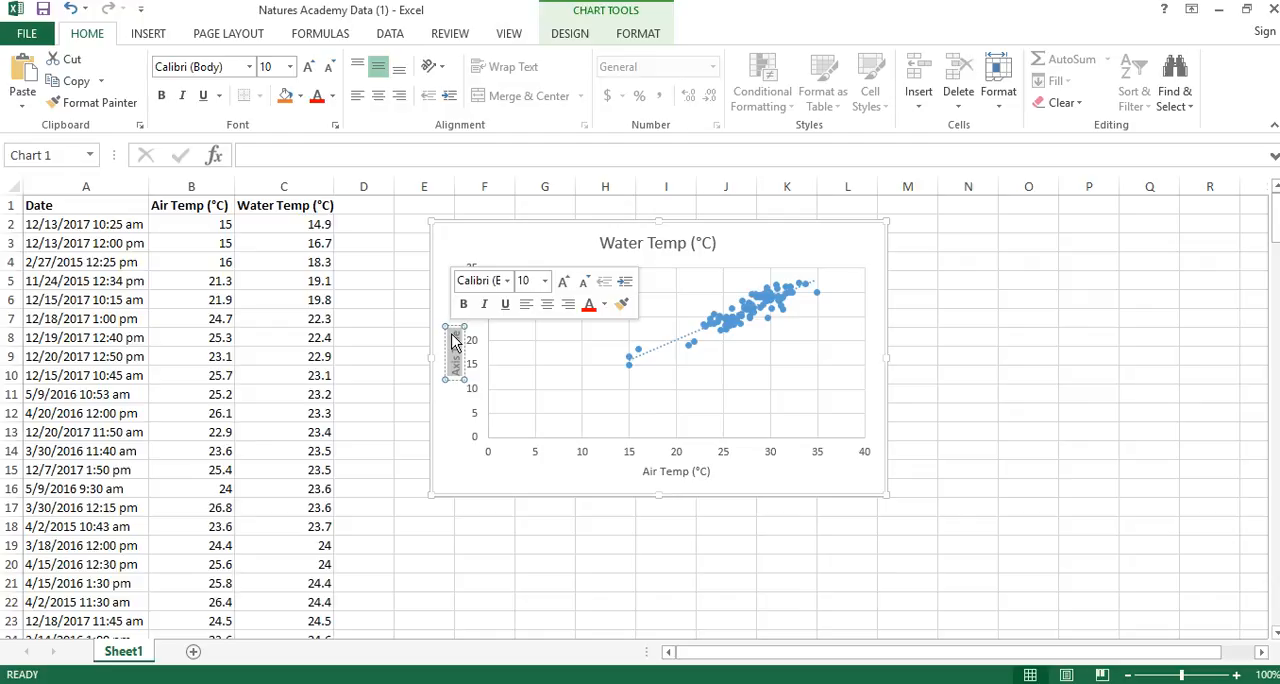
key("Delete")
key("ctrl+v")
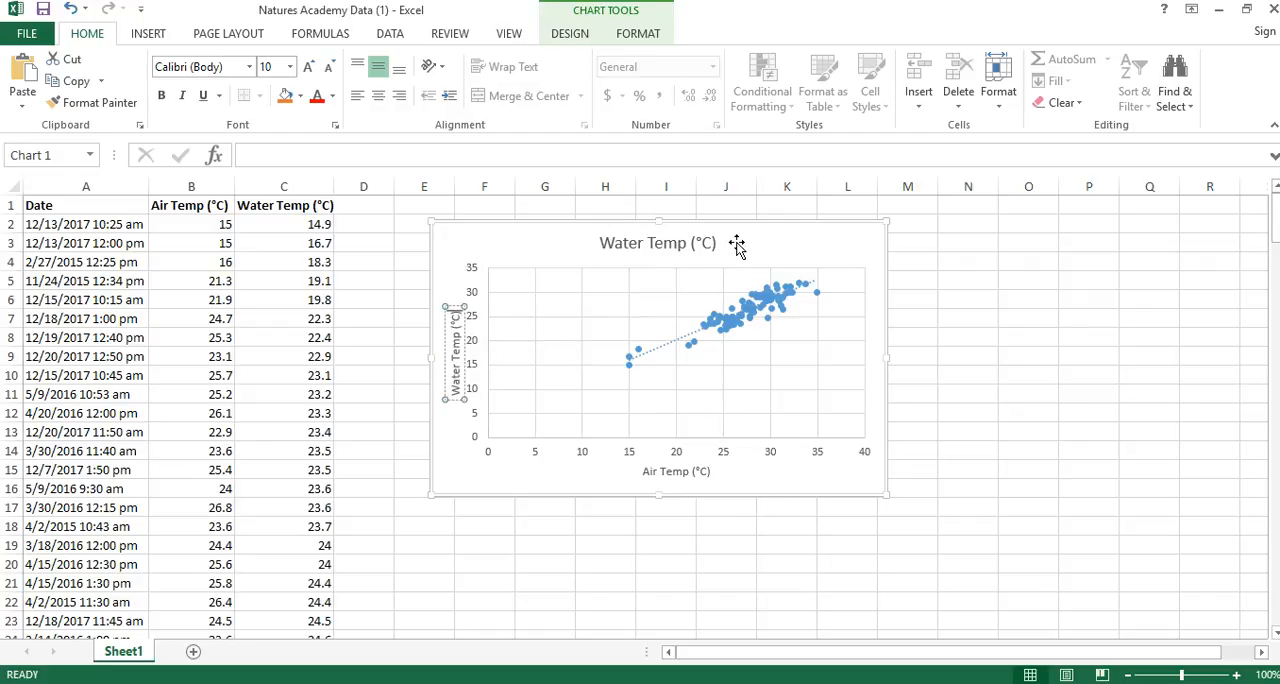
left_click(772, 247)
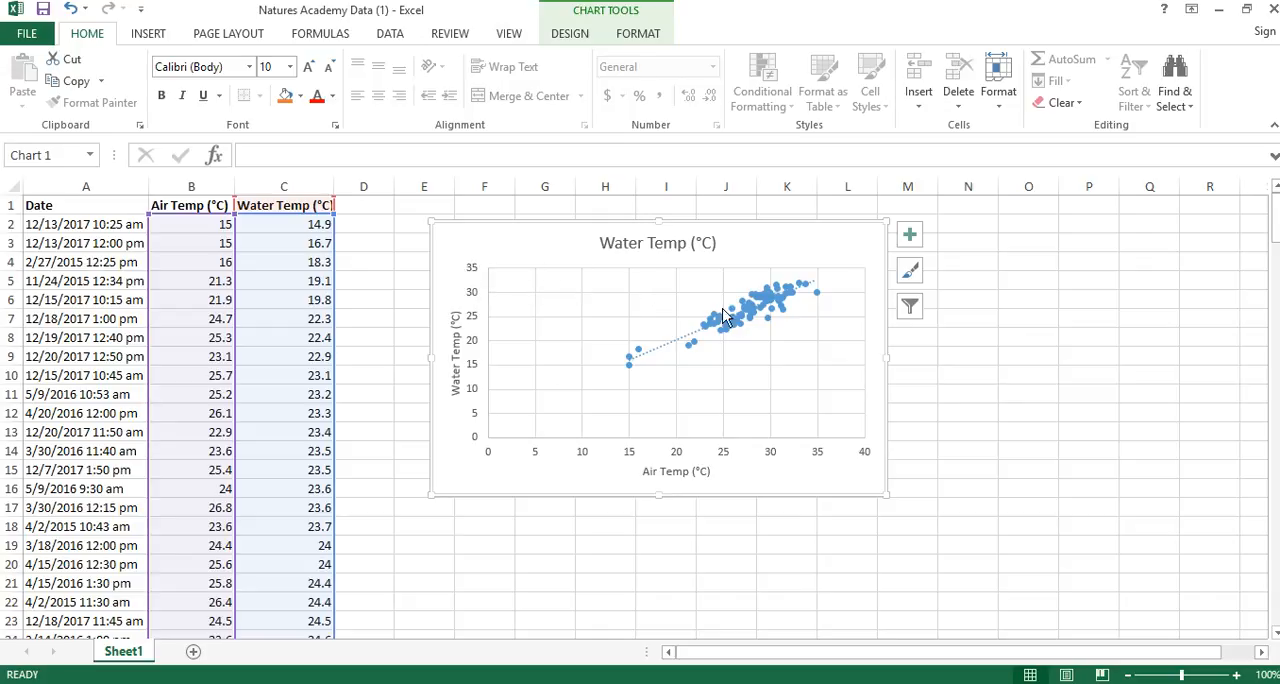
Change the chart title to "Fort Desoto Water and Air Temperature".
mouse_move(692, 352)
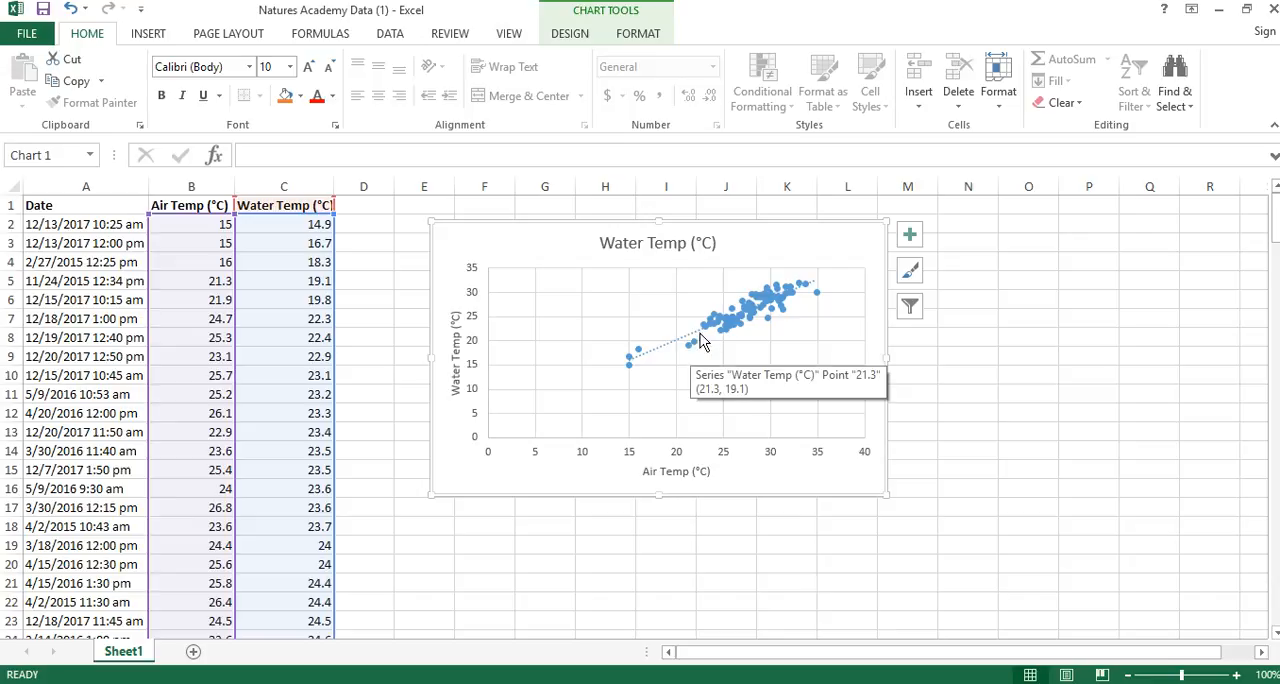
left_click(706, 248)
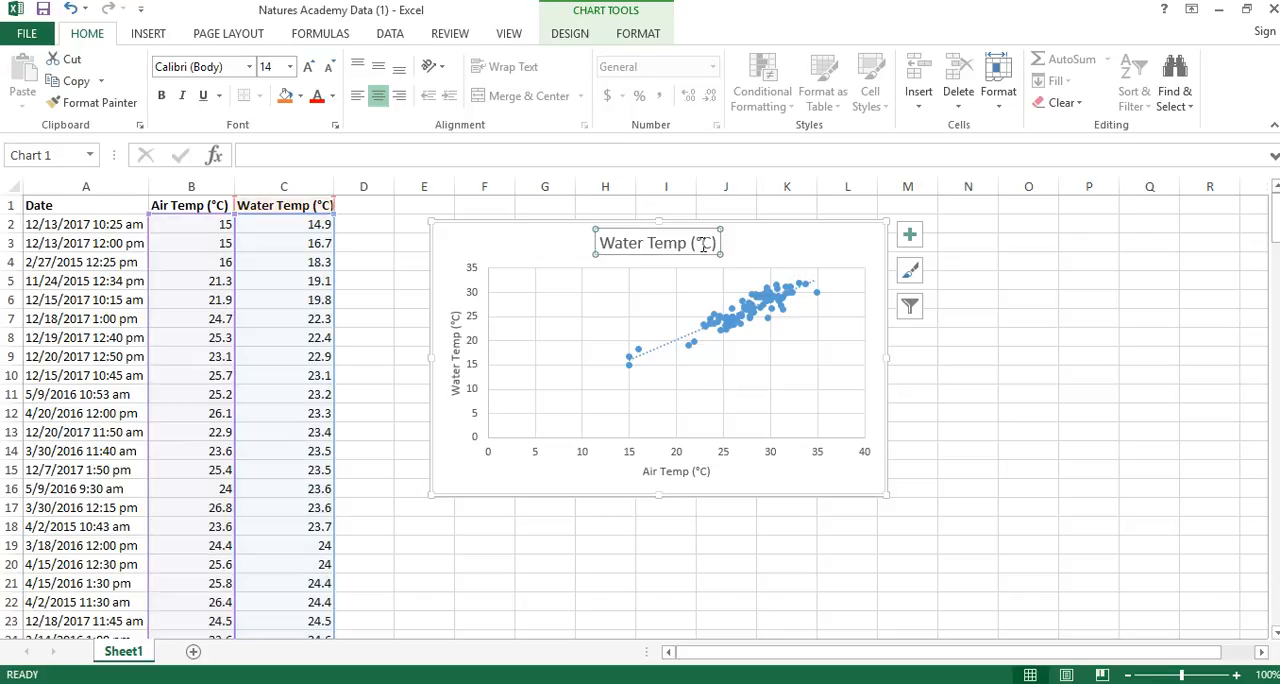
triple_click(703, 246)
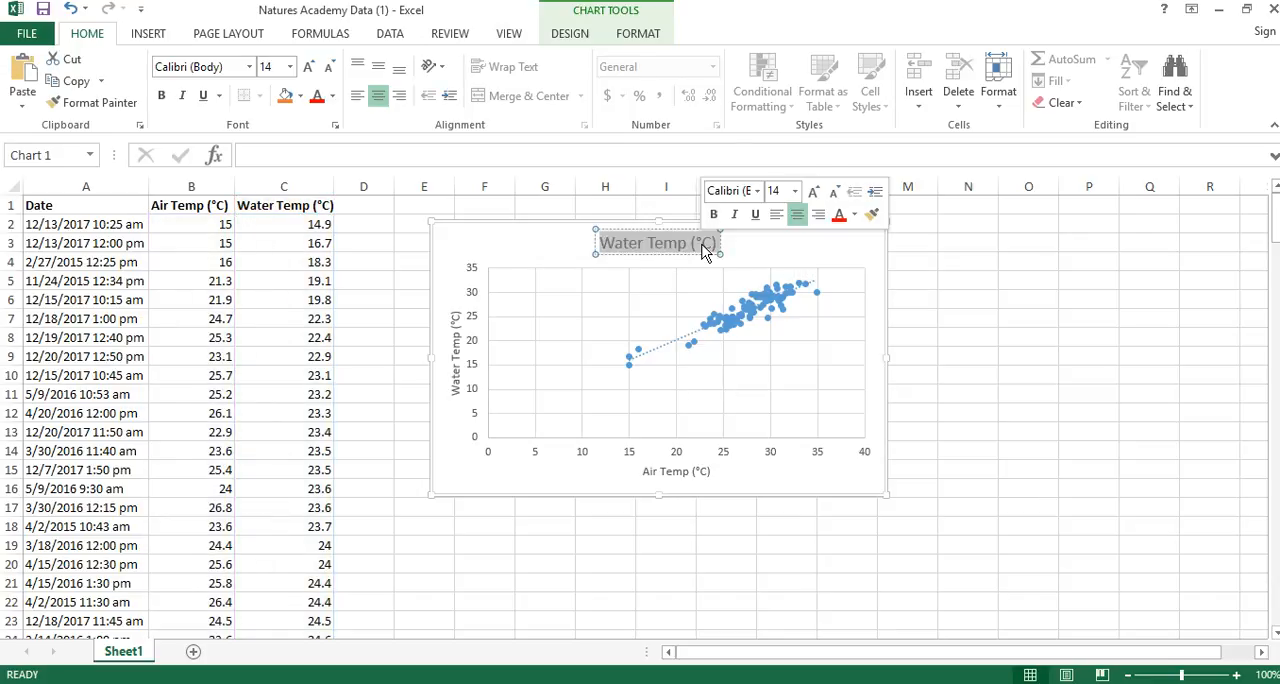
type("Water")
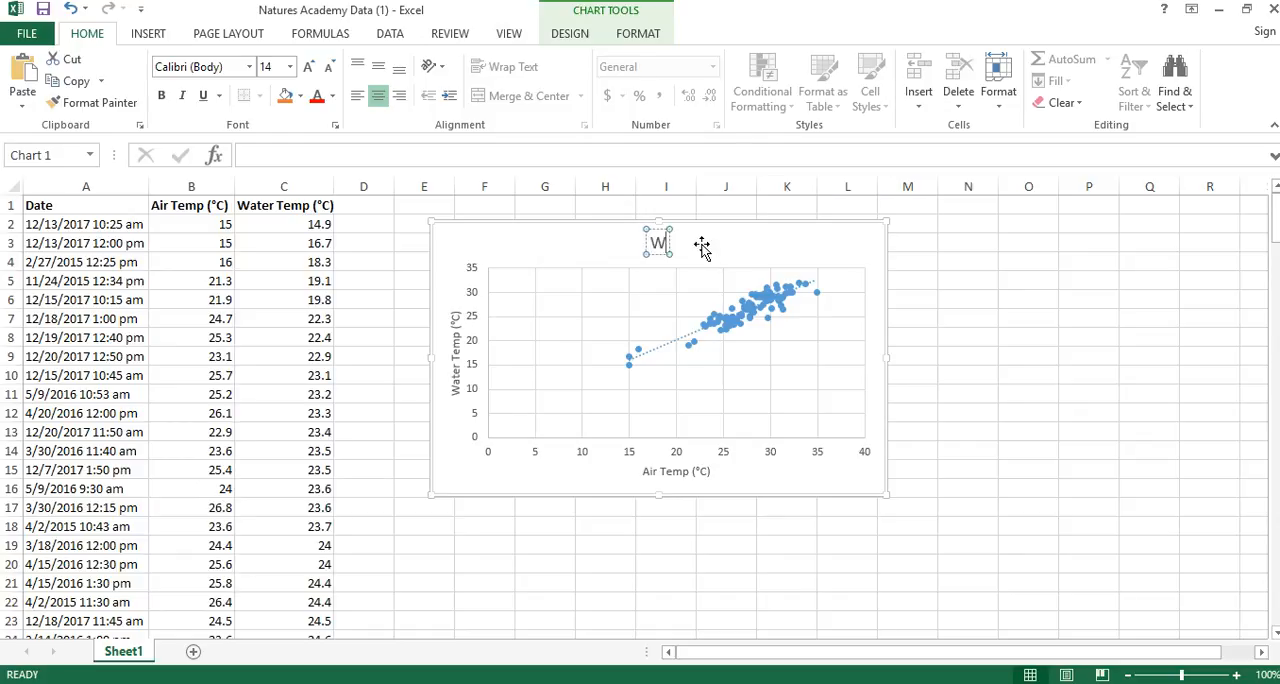
key("BackSpace")
key("BackSpace")
key("BackSpace")
key("BackSpace")
key("BackSpace")
type("Fort Desoto WAter")
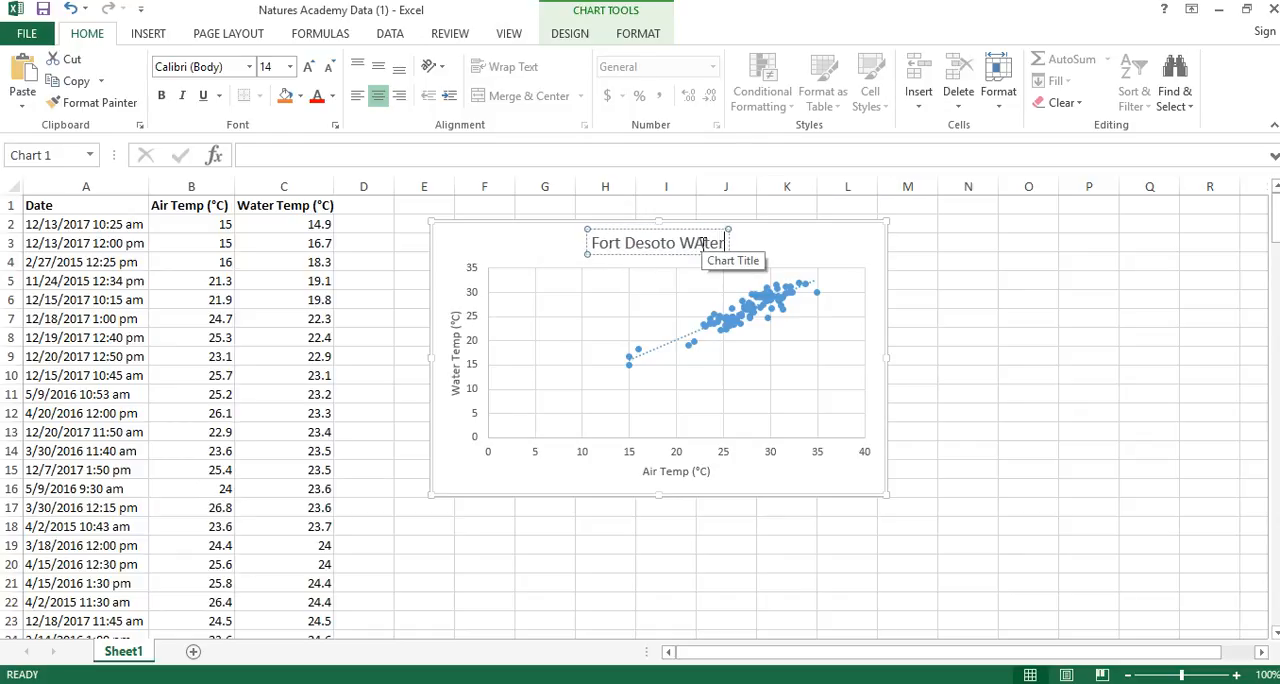
key("BackSpace")
key("BackSpace")
type("ater")
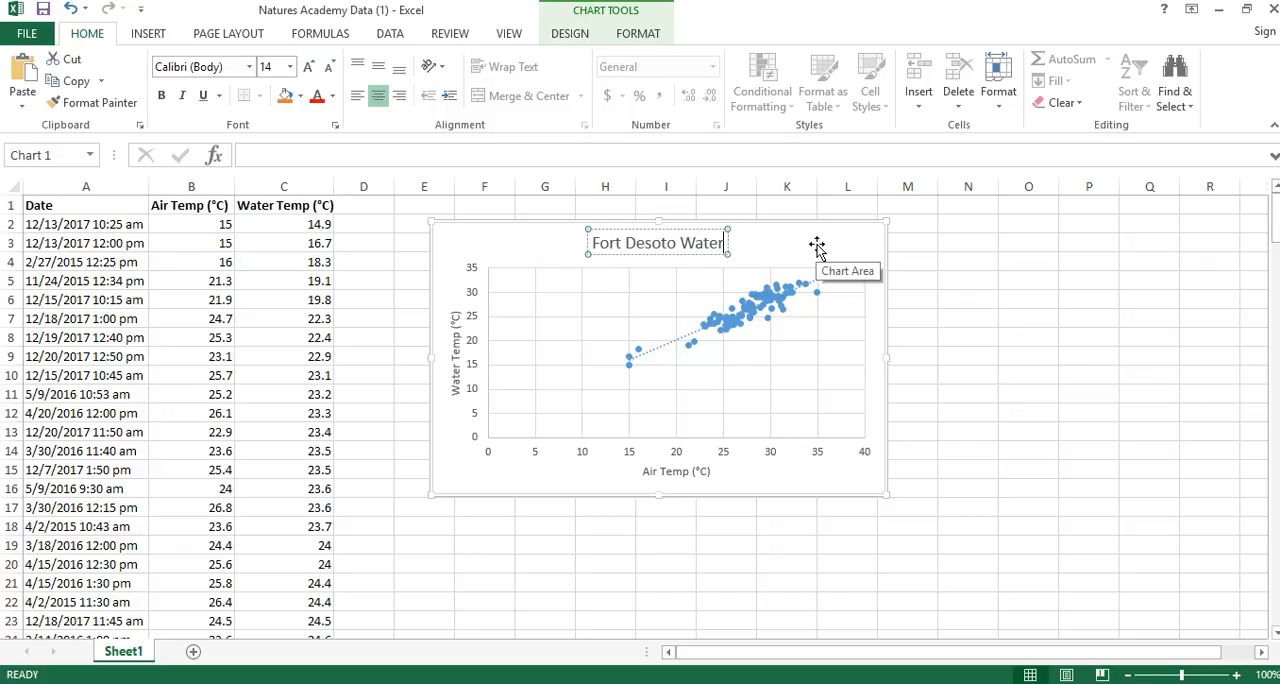
type(" and Ai")
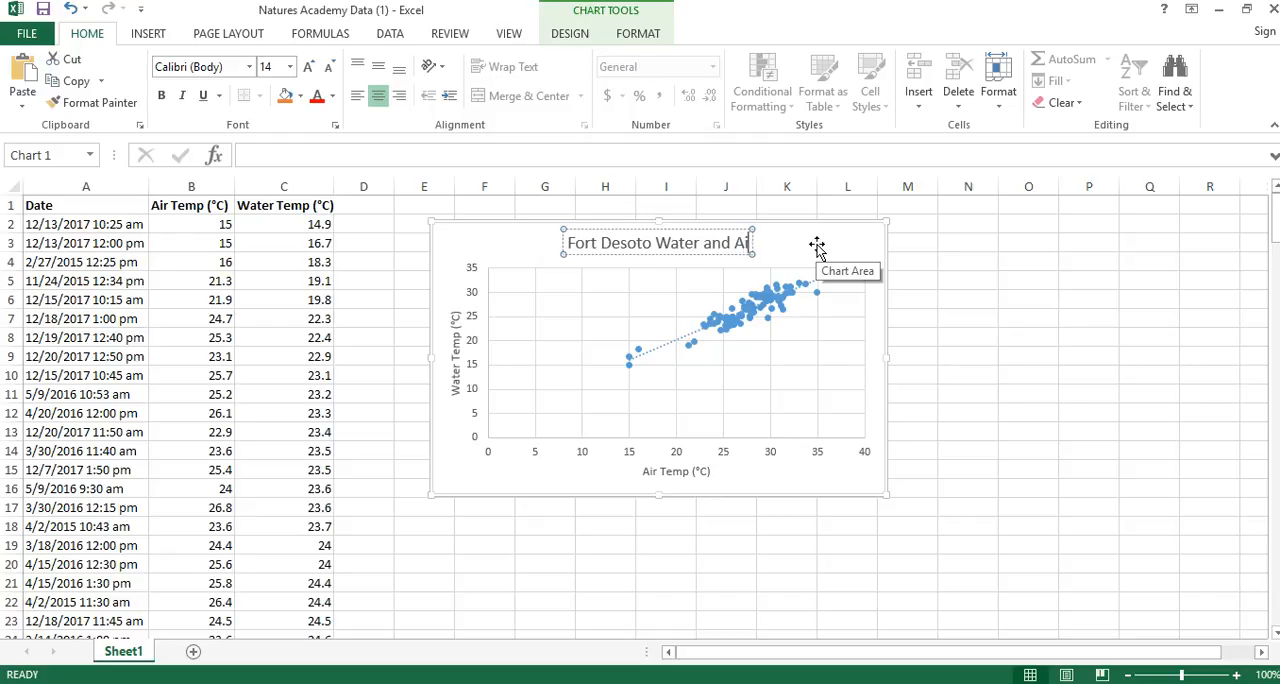
type("r Temperature")
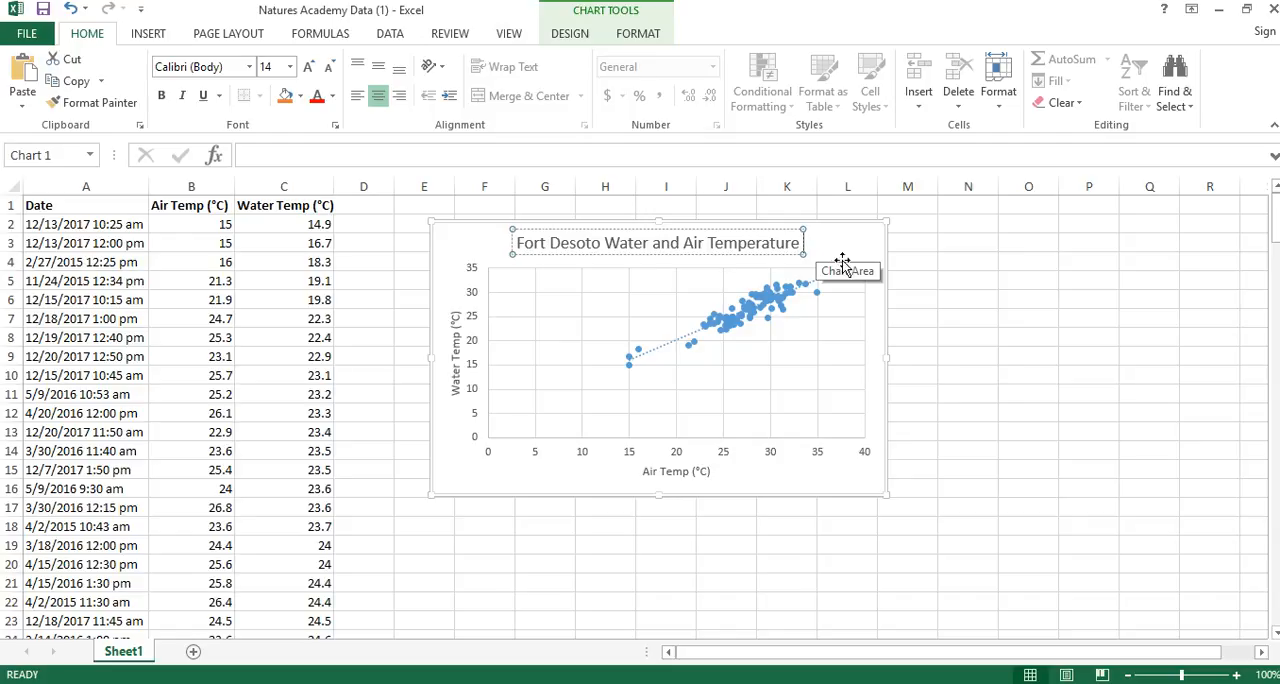
left_click(855, 245)
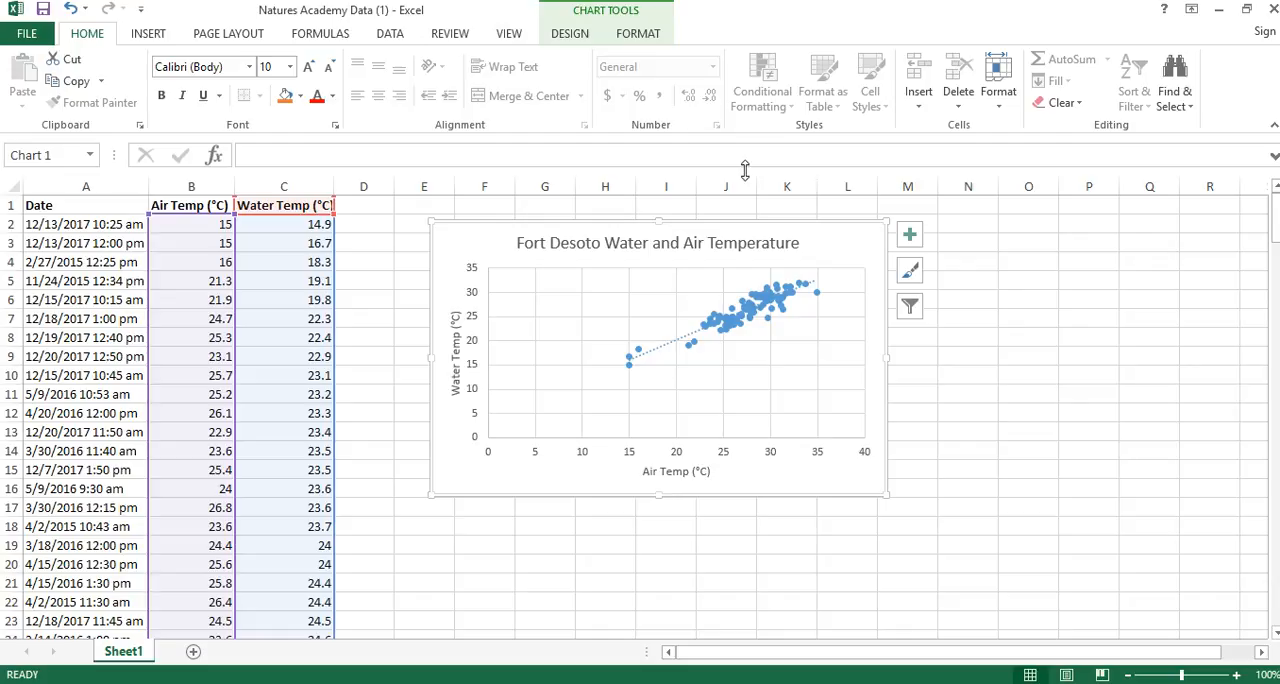
left_click(605, 8)
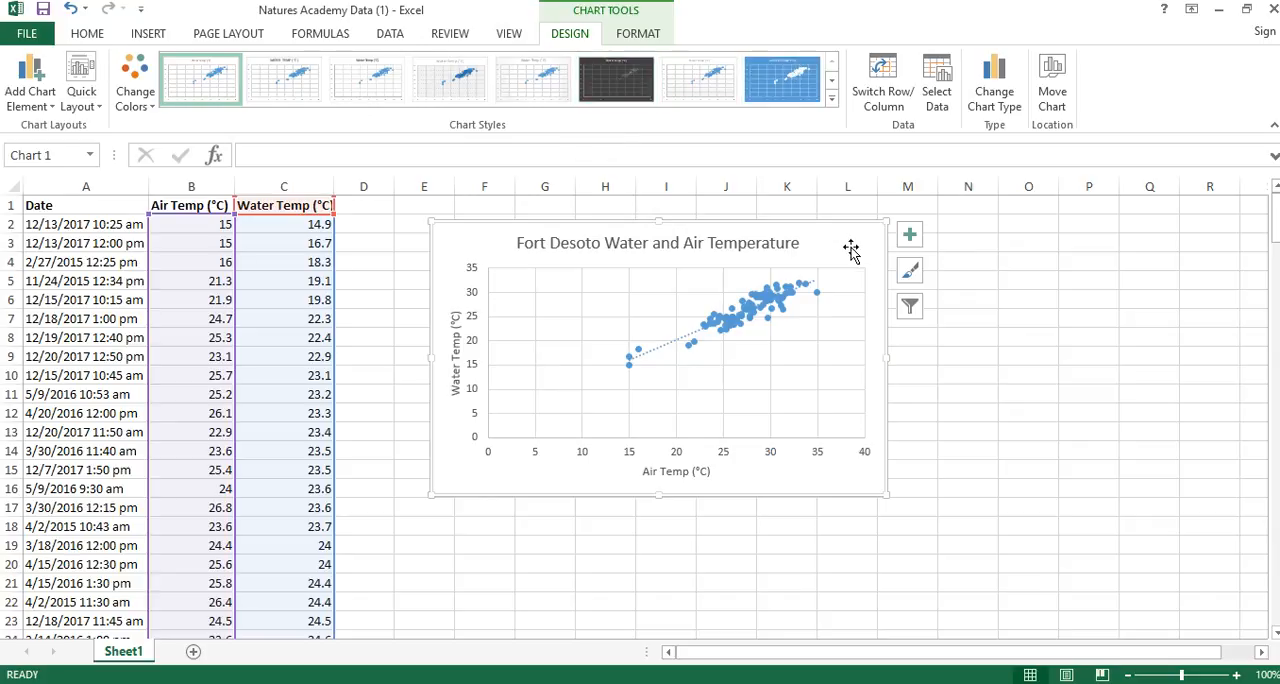
left_click(910, 272)
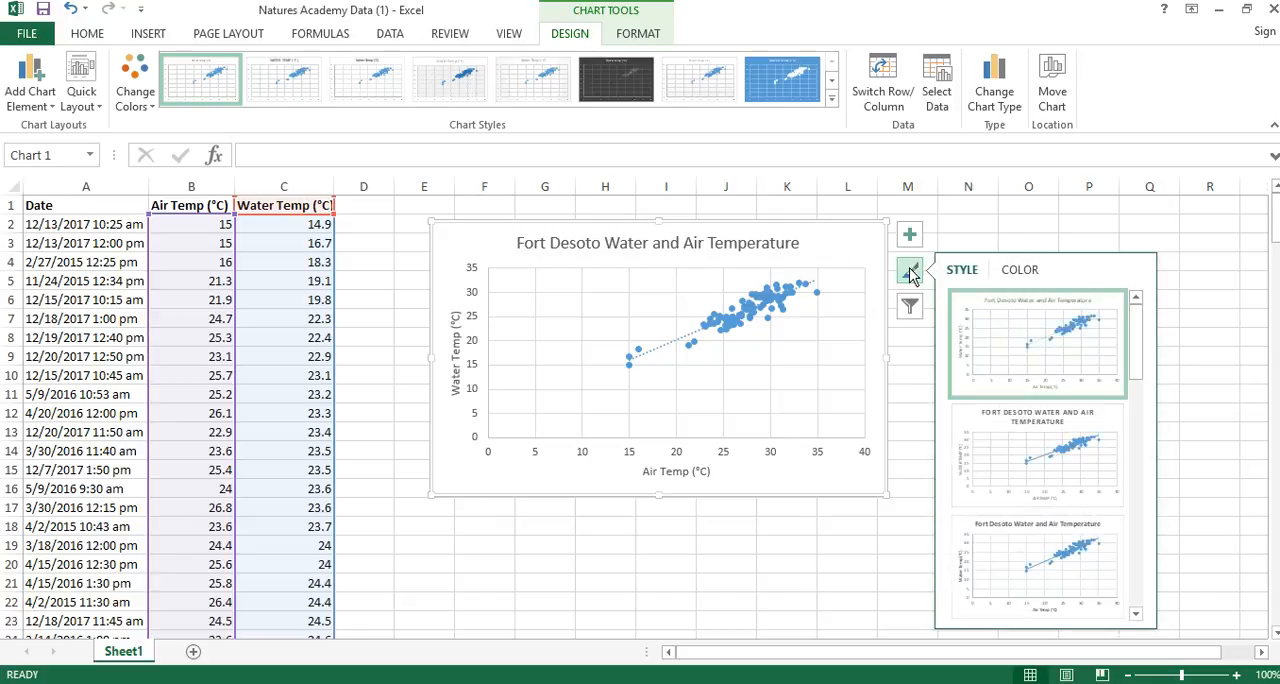
left_click(1022, 271)
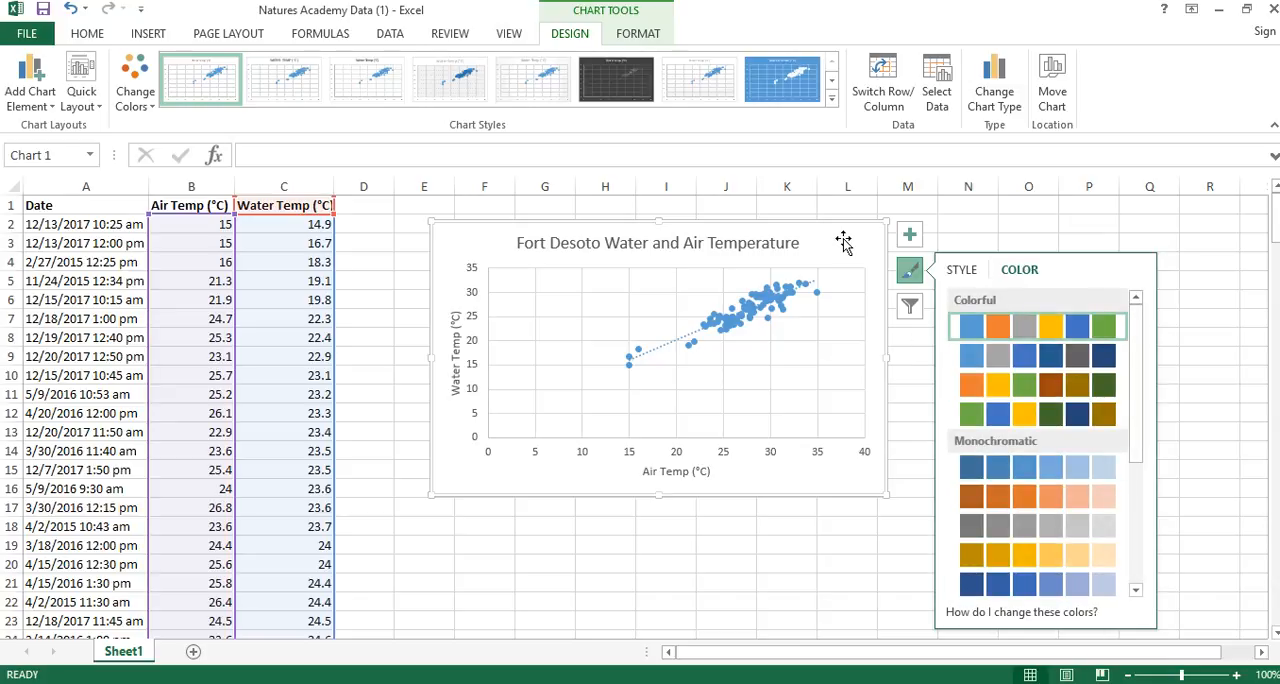
left_click(909, 270)
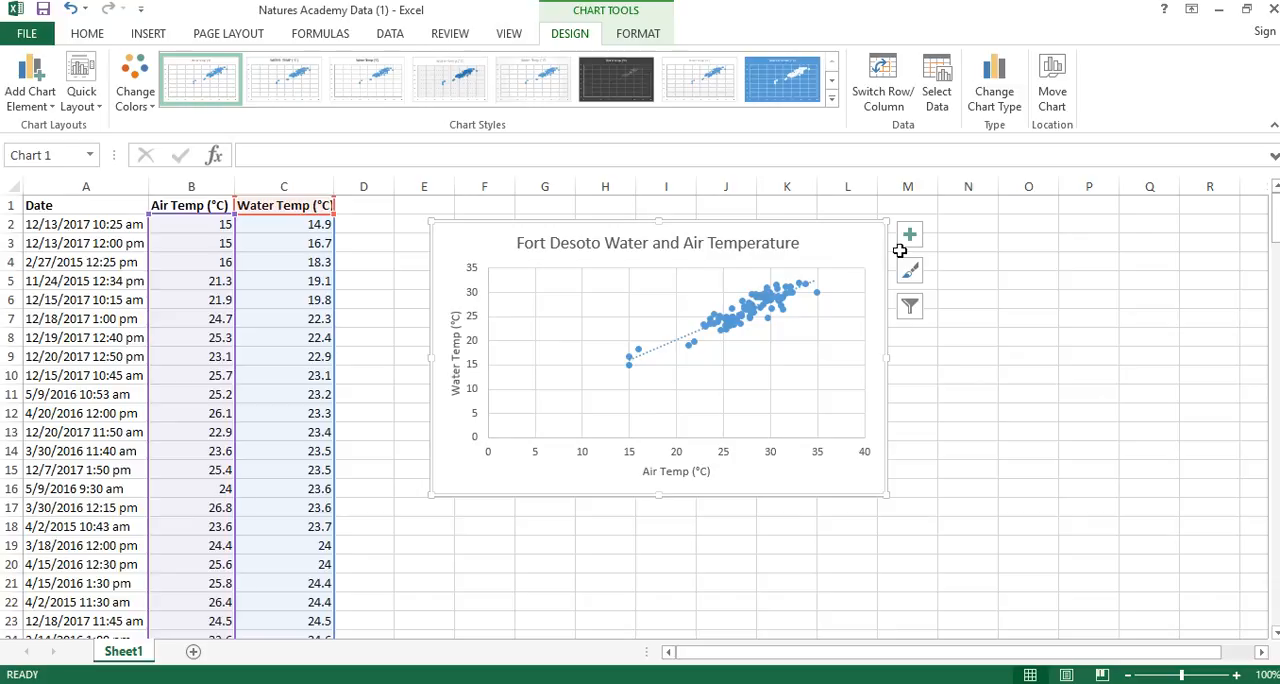
left_click(87, 33)
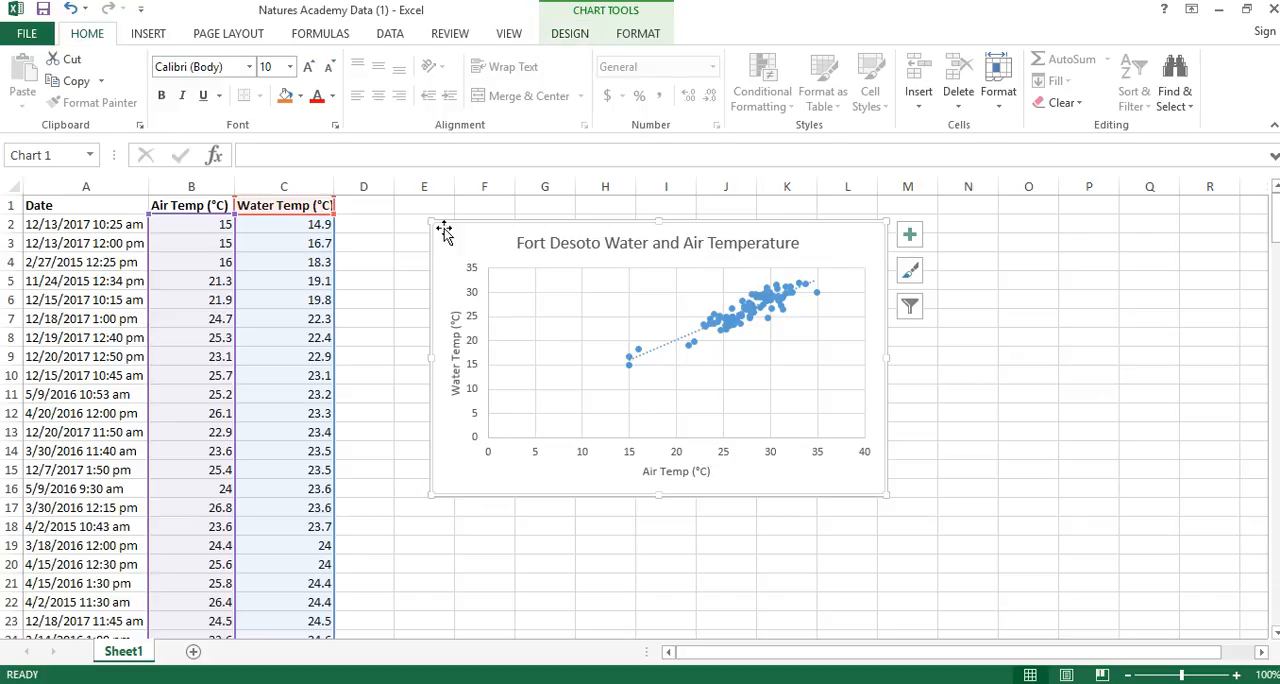
left_click(332, 100)
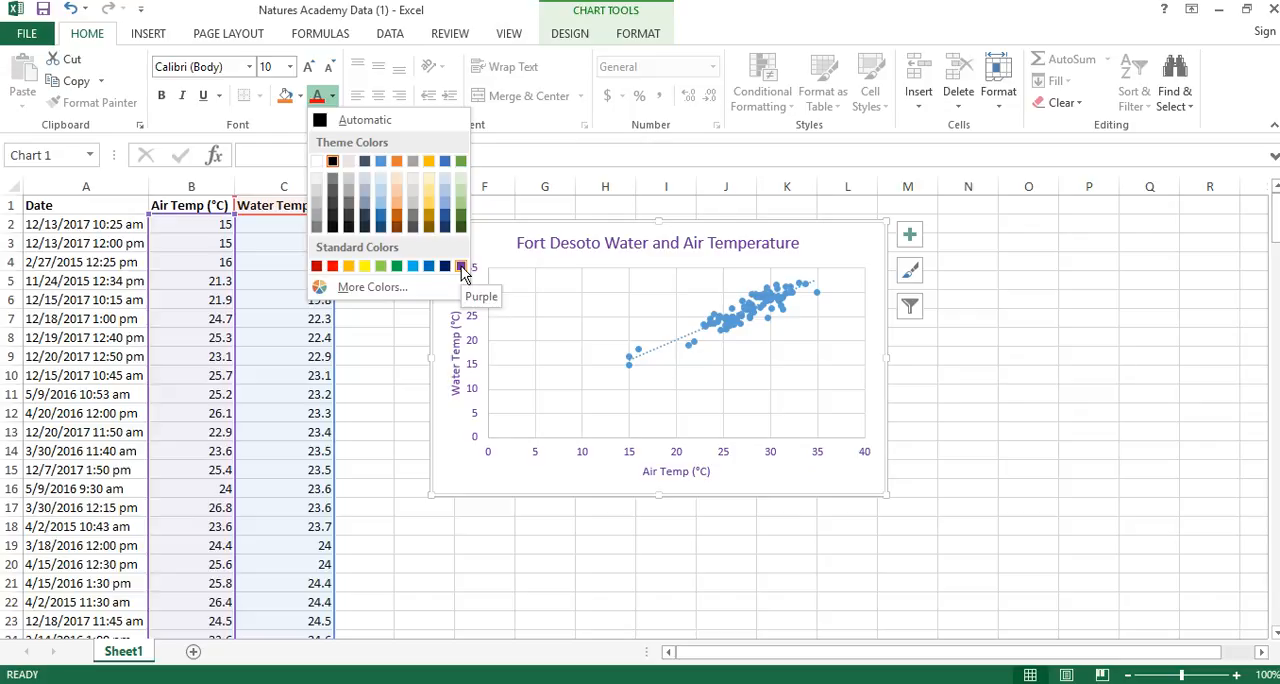
left_click(495, 248)
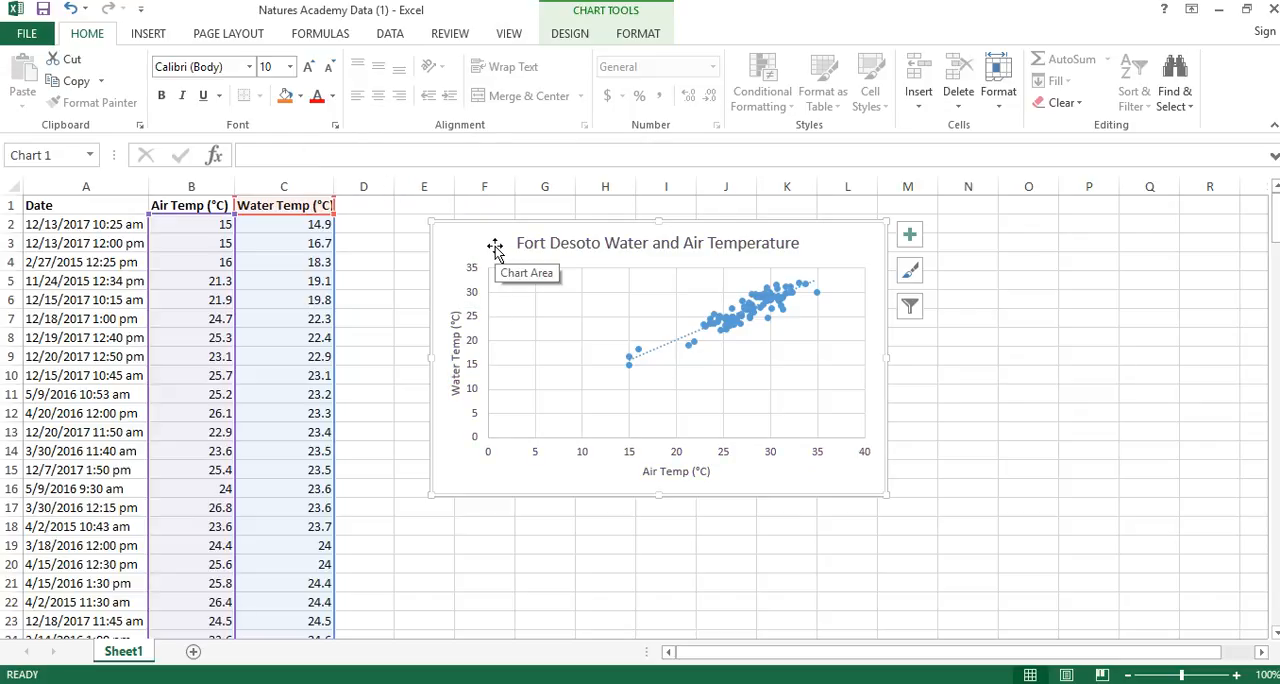